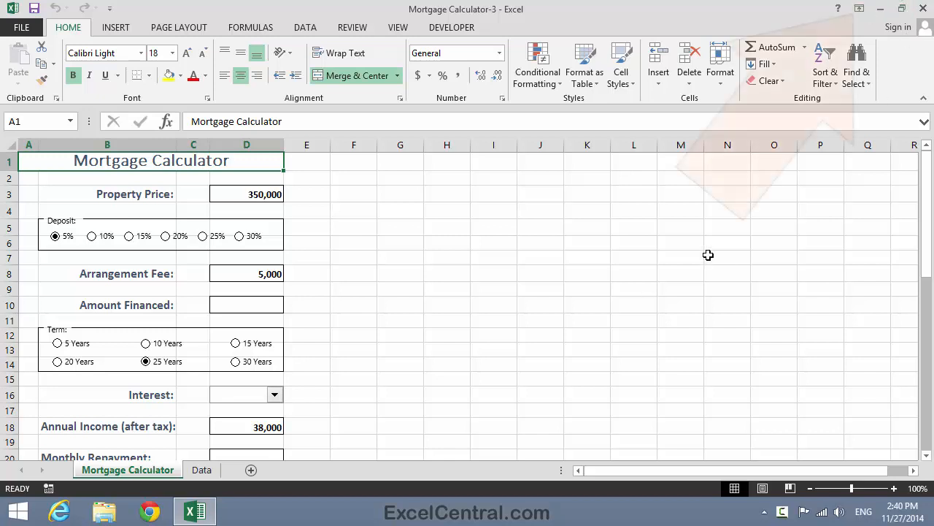
# Step: Set the ribbon display to auto-hide
pyautogui.click(862, 9)
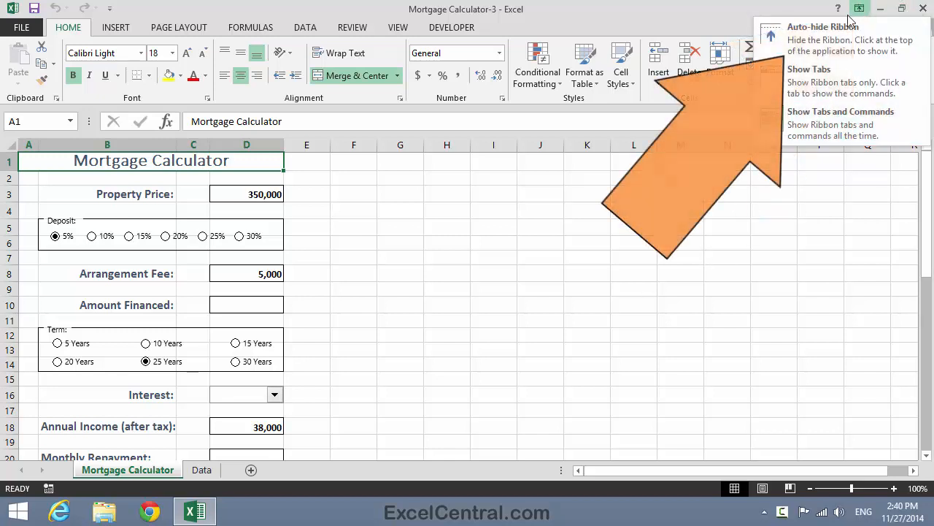
pyautogui.click(824, 35)
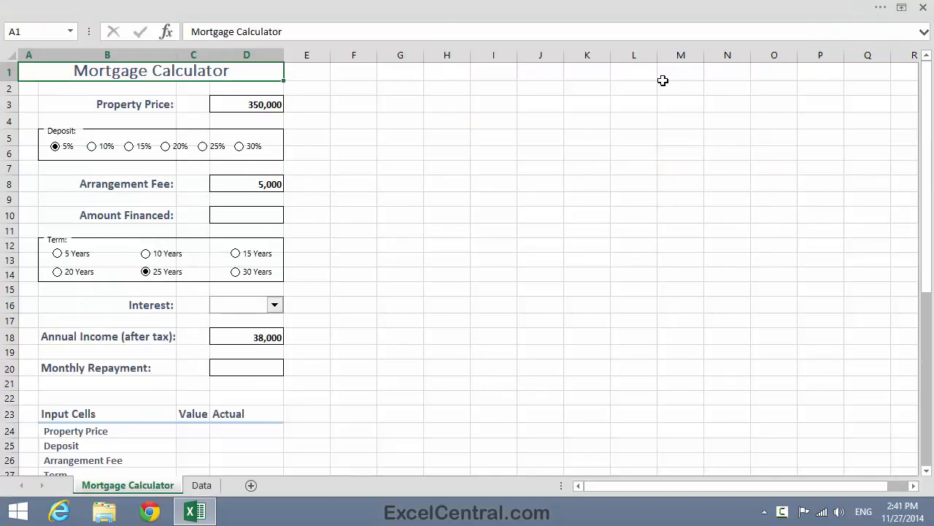
# Step: Zoom the worksheet to 75% and then back to 100%
pyautogui.click(535, 6)
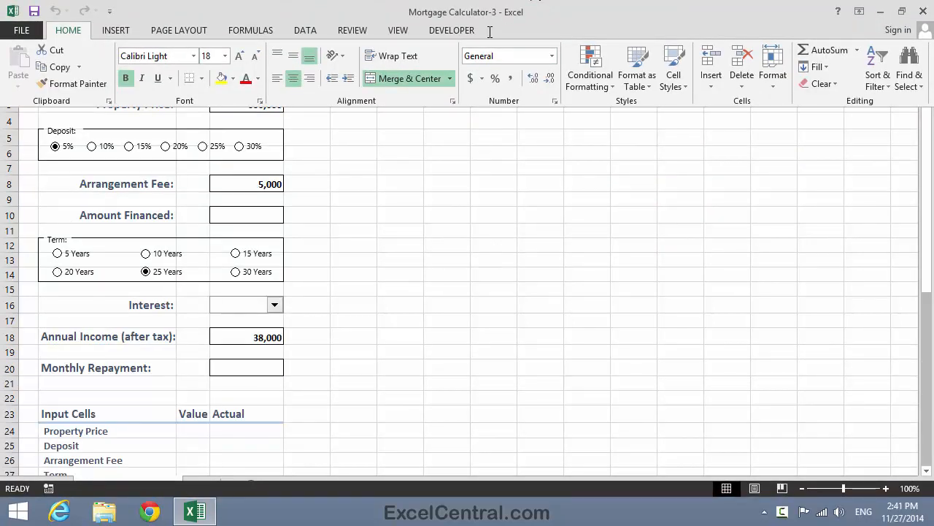
pyautogui.click(398, 30)
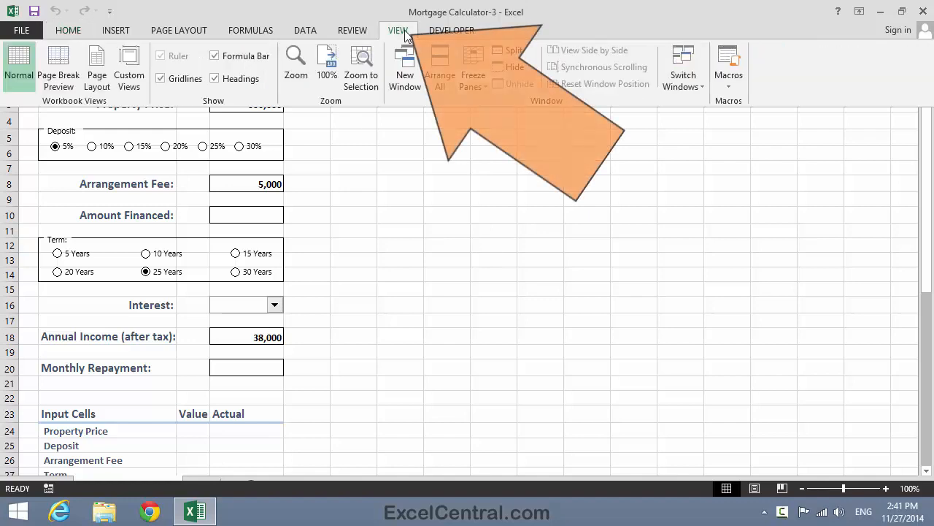
pyautogui.click(295, 69)
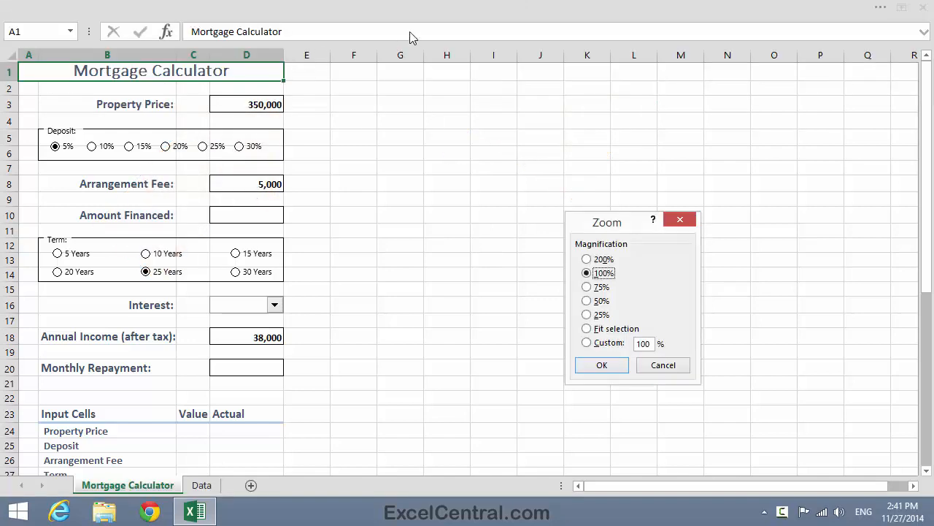
pyautogui.click(588, 287)
pyautogui.click(601, 365)
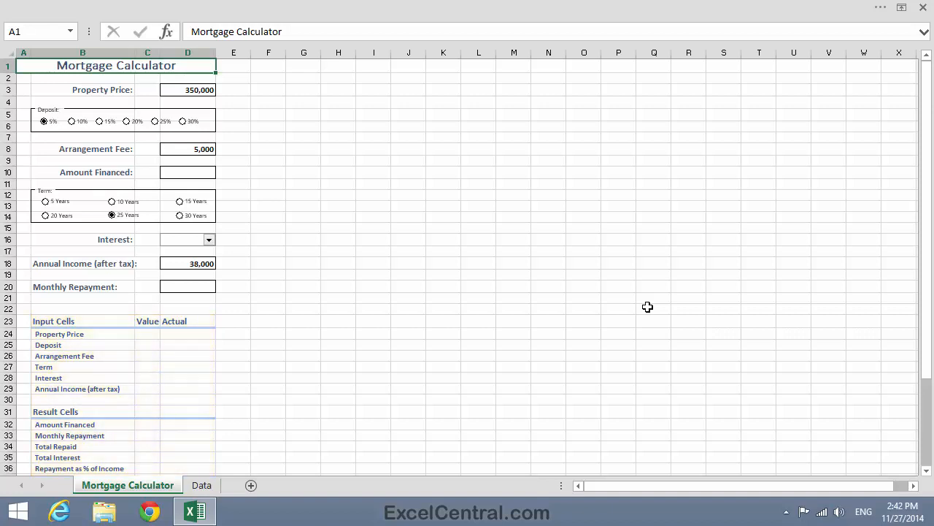
pyautogui.click(517, 5)
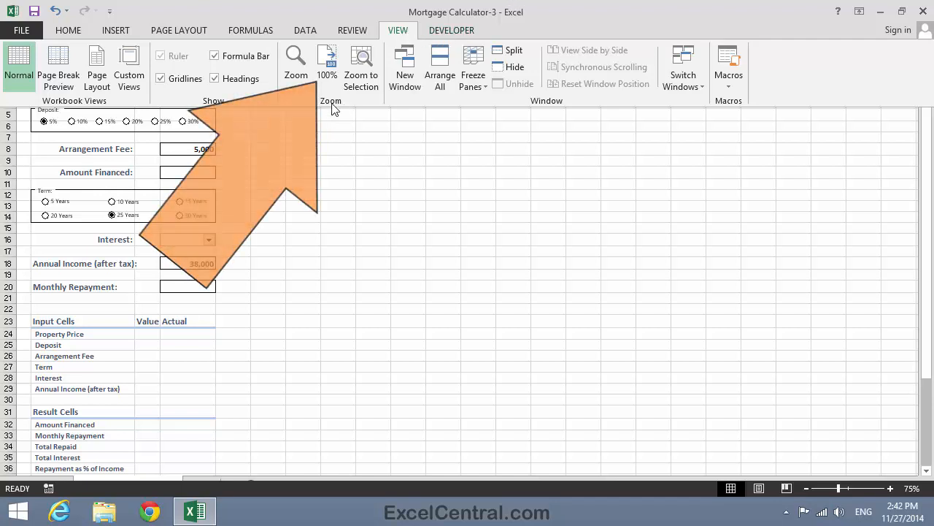
pyautogui.click(327, 66)
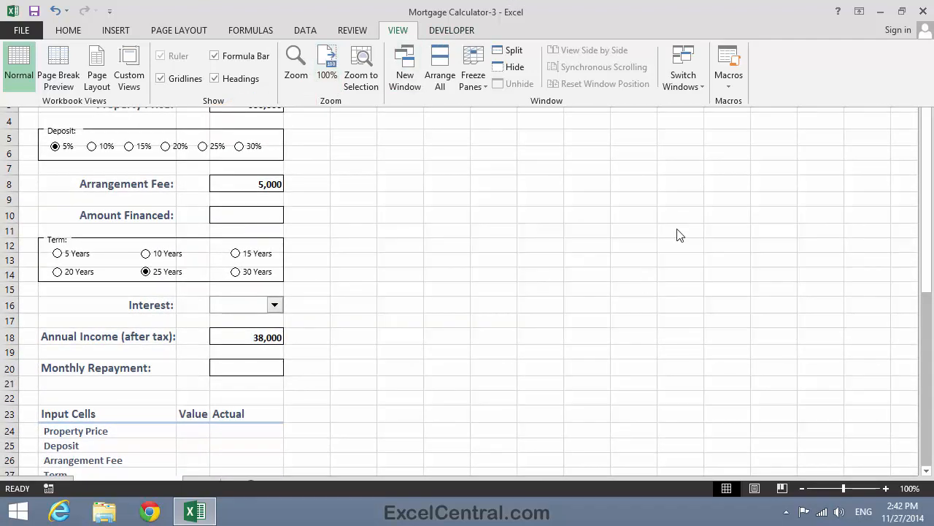
pyautogui.click(641, 293)
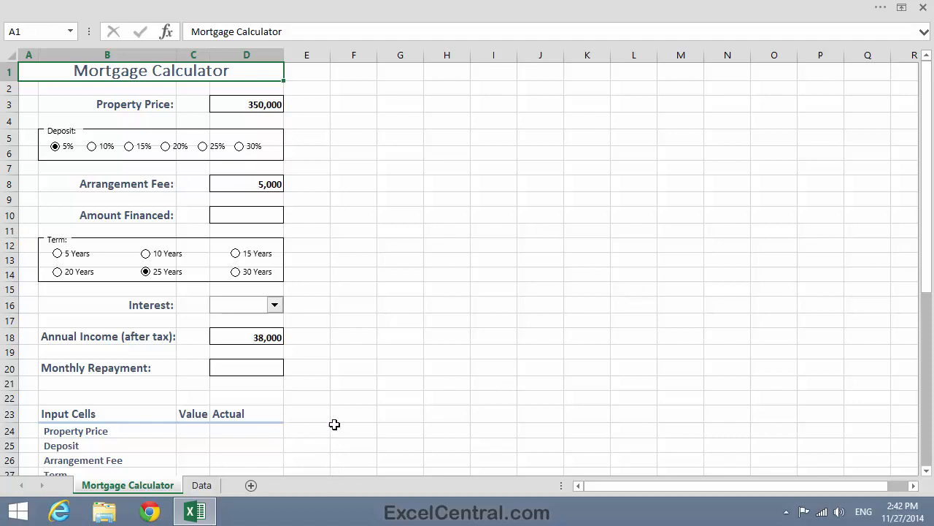
# Step: Enter a formula in D24 linking the Property Price actual value to D3
pyautogui.click(245, 430)
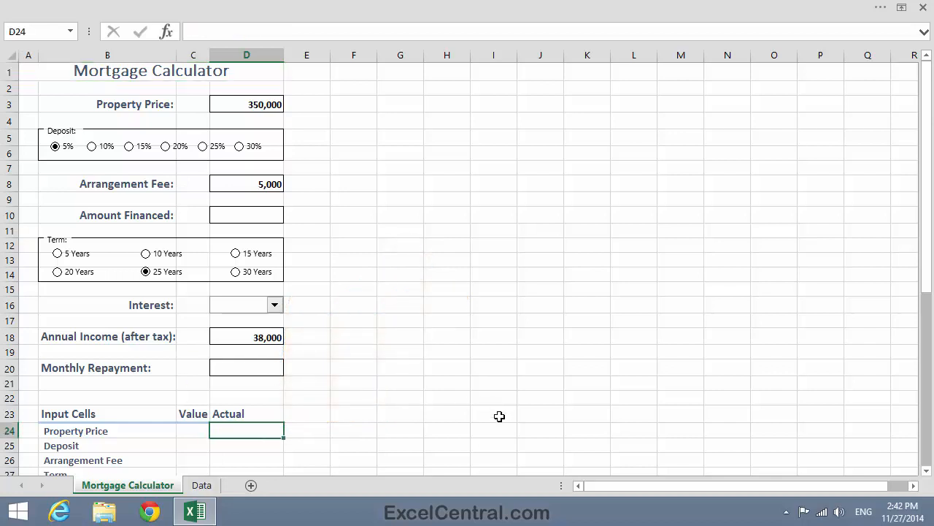
pyautogui.write('=')
pyautogui.click(257, 102)
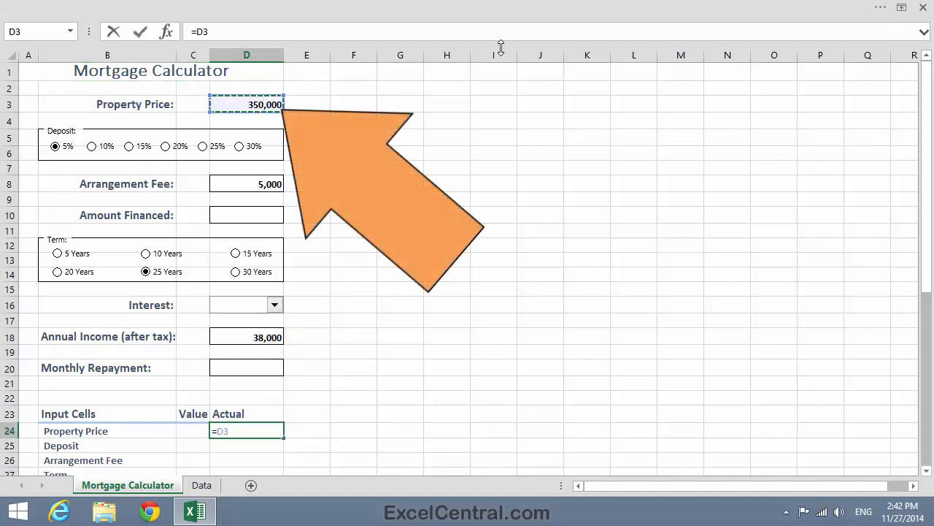
pyautogui.hotkey('ctrl', 'Return')
pyautogui.press('Return')
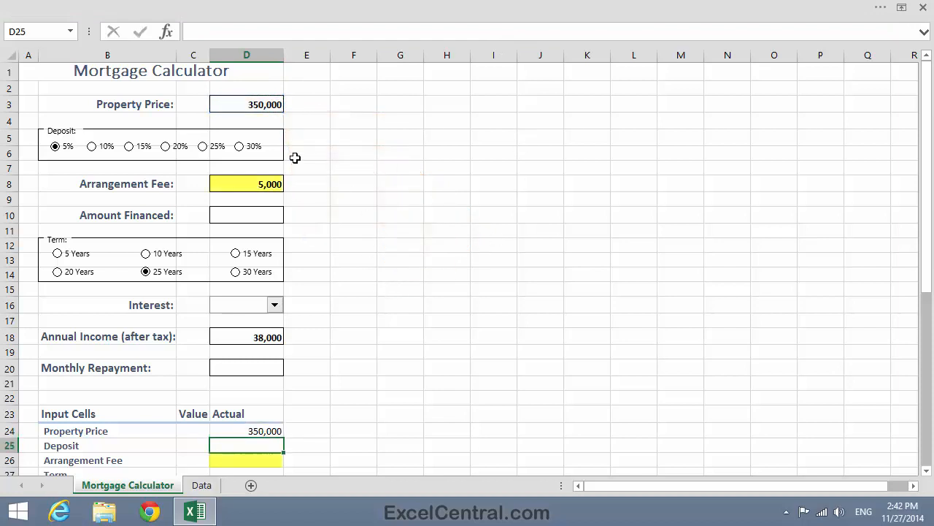
# Step: Enter a formula in D26 linking the Arrangement Fee actual value to D8
pyautogui.click(246, 460)
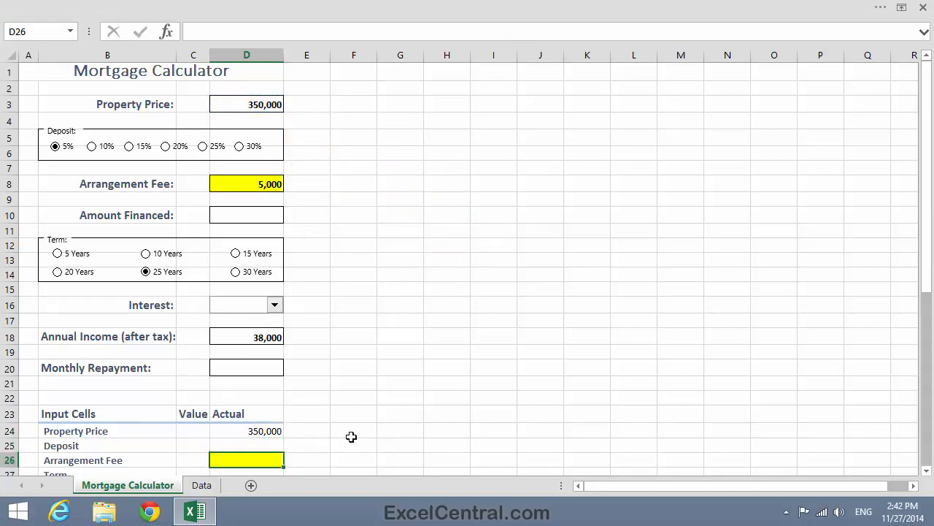
pyautogui.write('=')
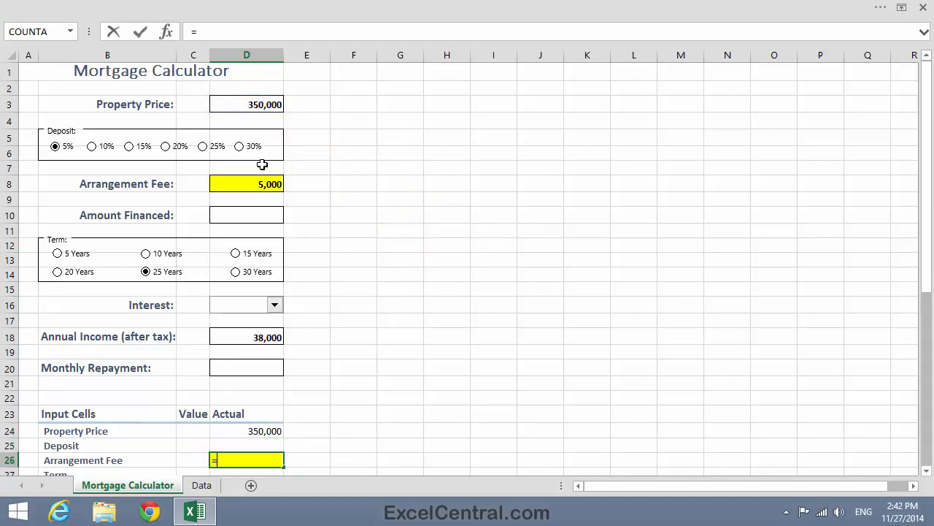
pyautogui.click(261, 182)
pyautogui.press('Return')
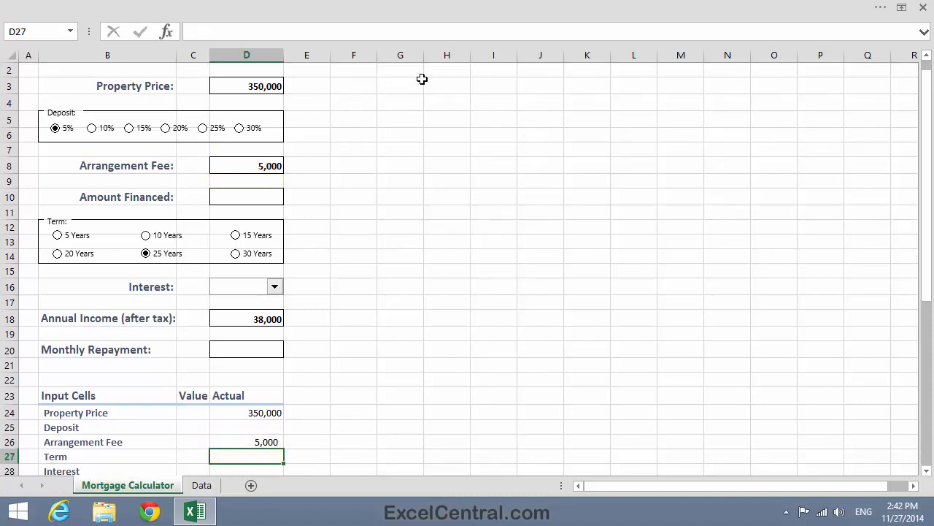
# Step: Enter a formula in D29 linking the Annual Income (after tax) actual value to D18
pyautogui.click(928, 472)
pyautogui.click(927, 472)
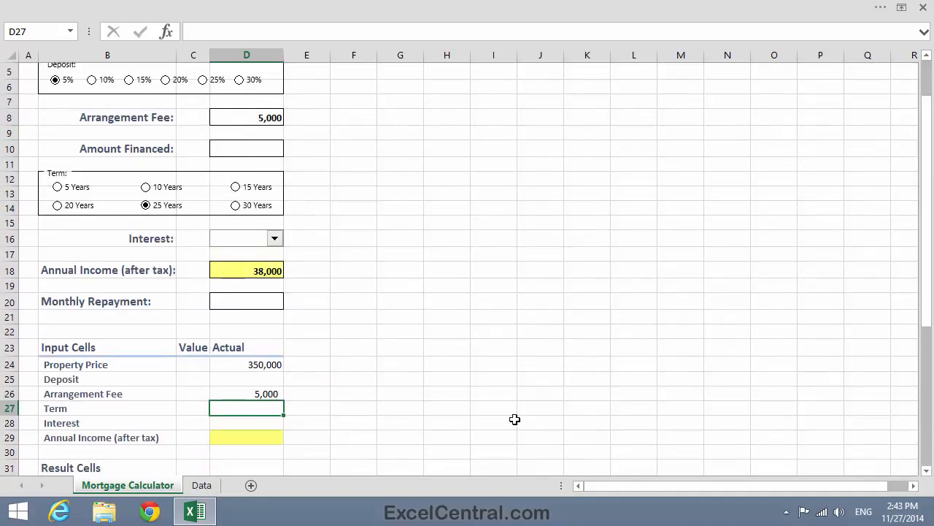
pyautogui.click(235, 437)
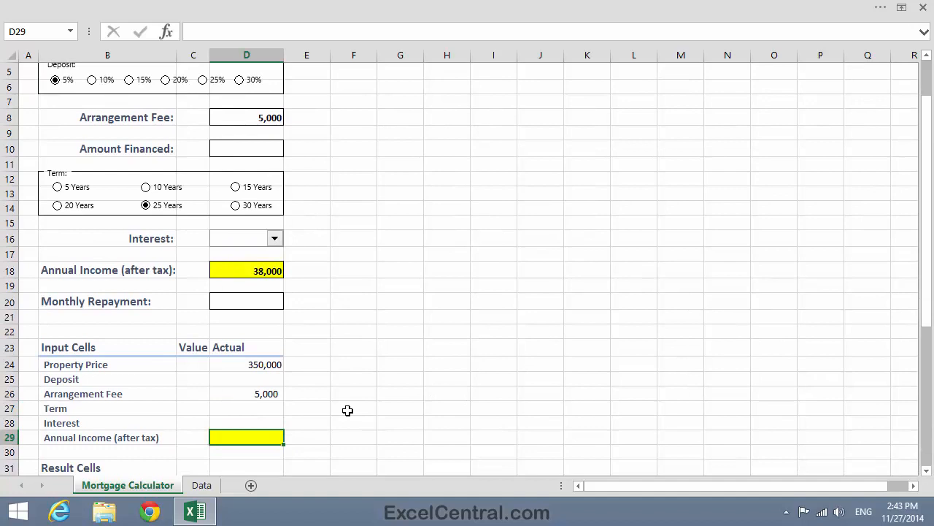
pyautogui.write('=')
pyautogui.click(246, 270)
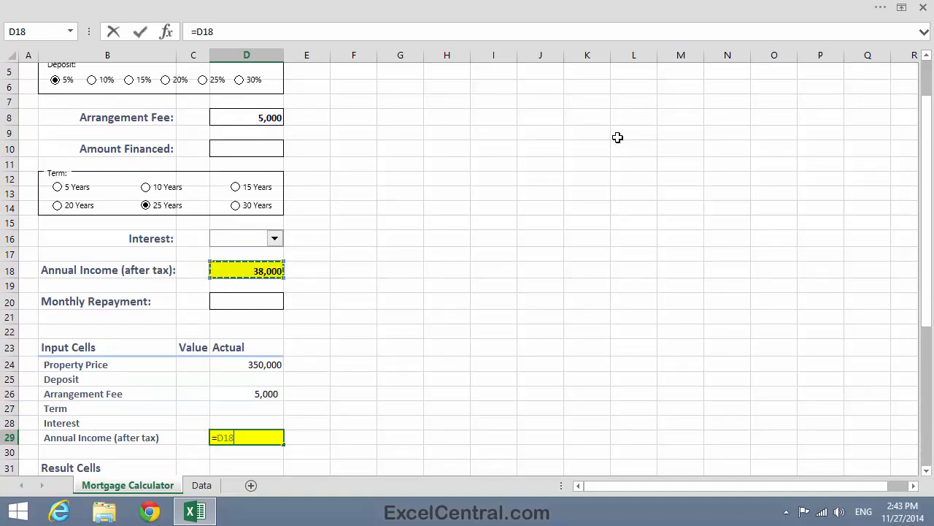
pyautogui.press('Return')
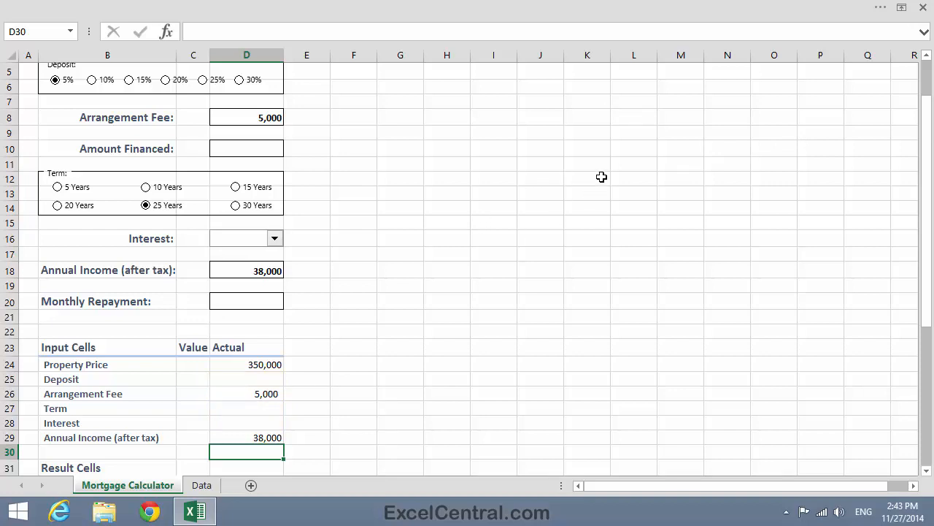
# Step: Set the cell link of the 5% deposit option button to $C$25
pyautogui.rightClick(63, 80)
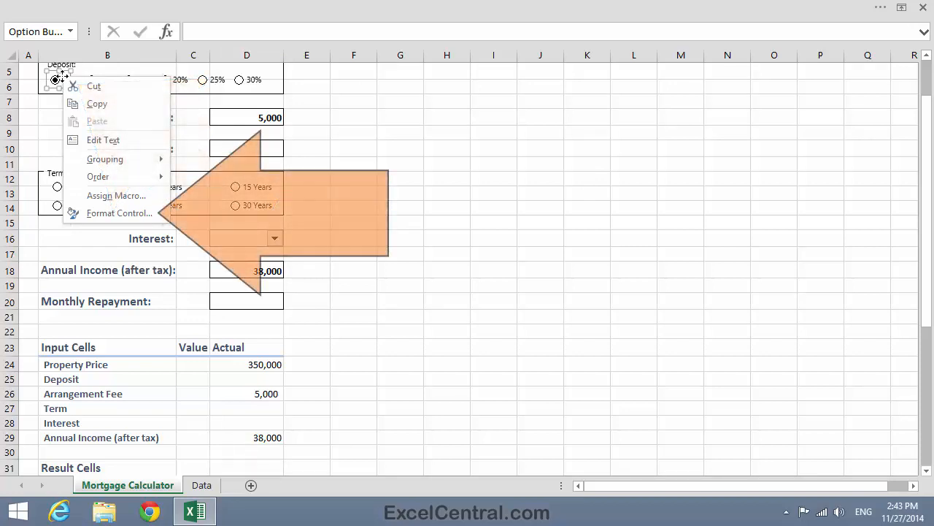
pyautogui.click(119, 213)
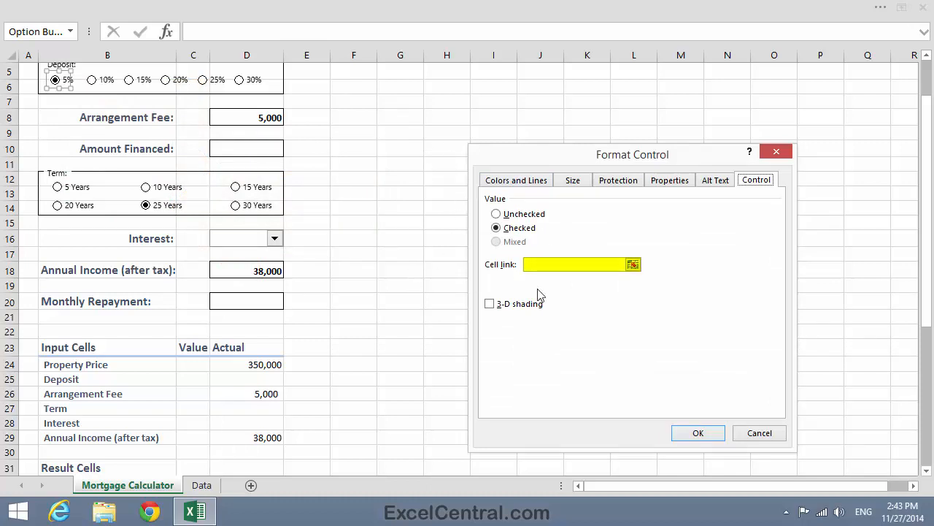
pyautogui.click(536, 264)
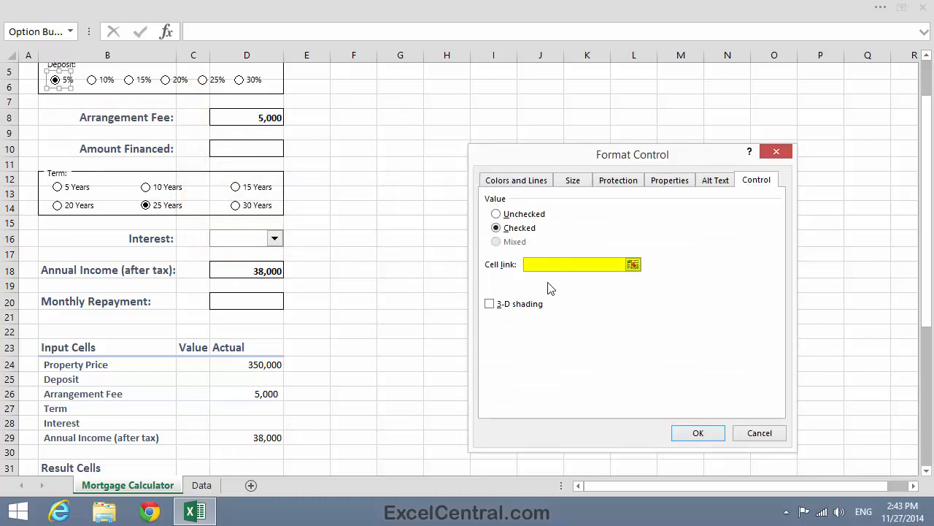
pyautogui.click(189, 379)
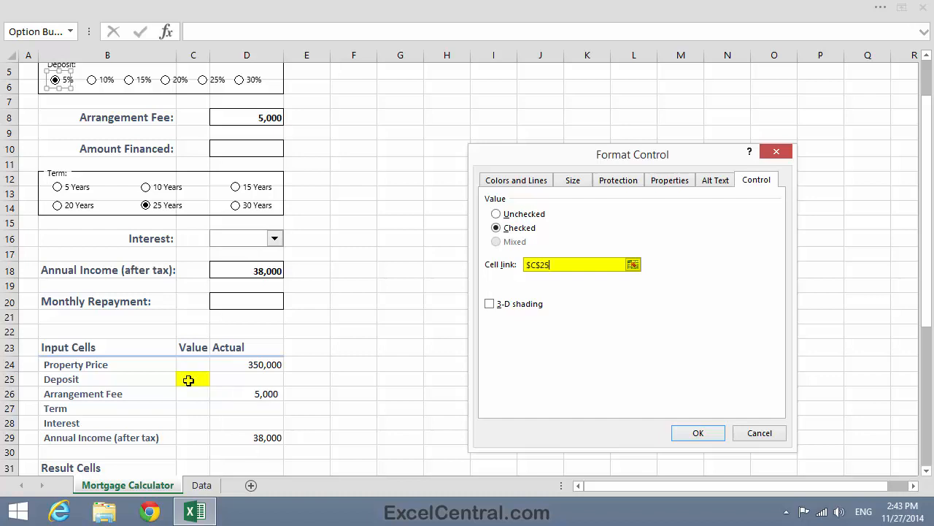
pyautogui.click(698, 433)
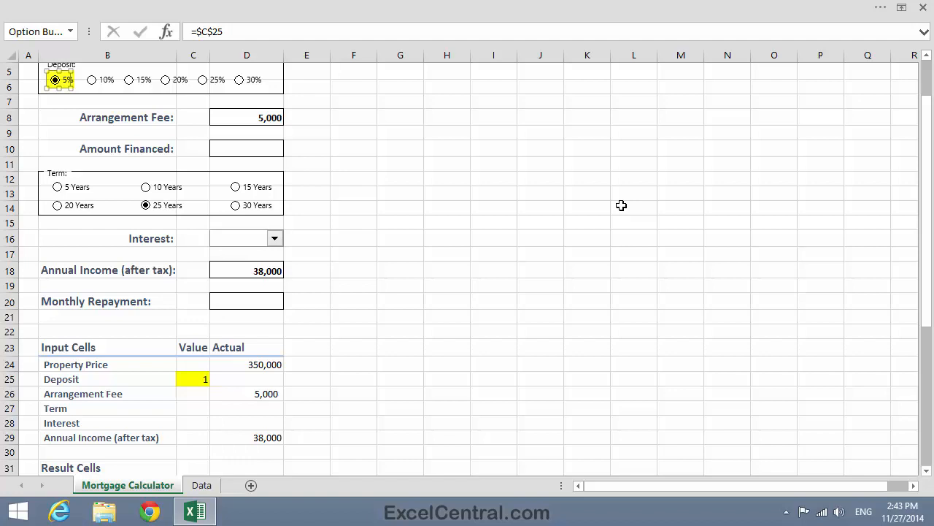
# Step: Try each deposit option button in turn, finishing on 5%
pyautogui.click(476, 130)
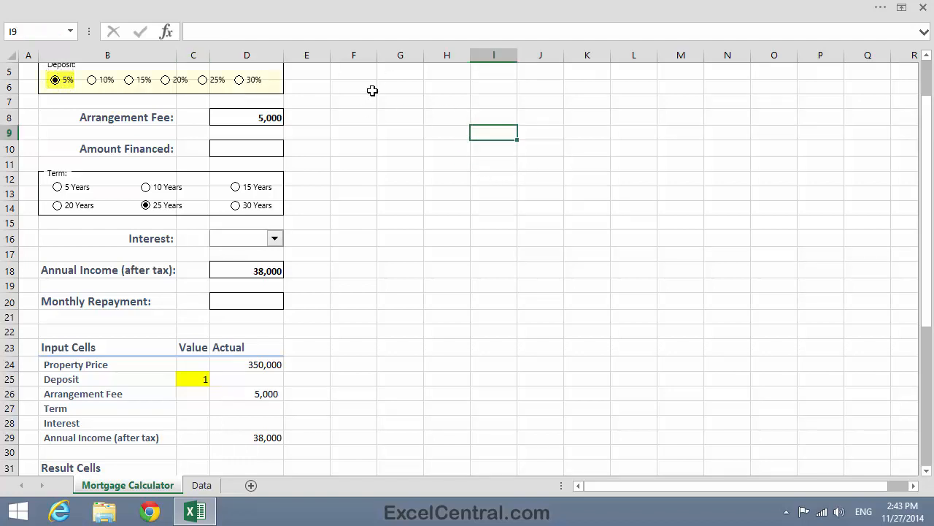
pyautogui.click(92, 80)
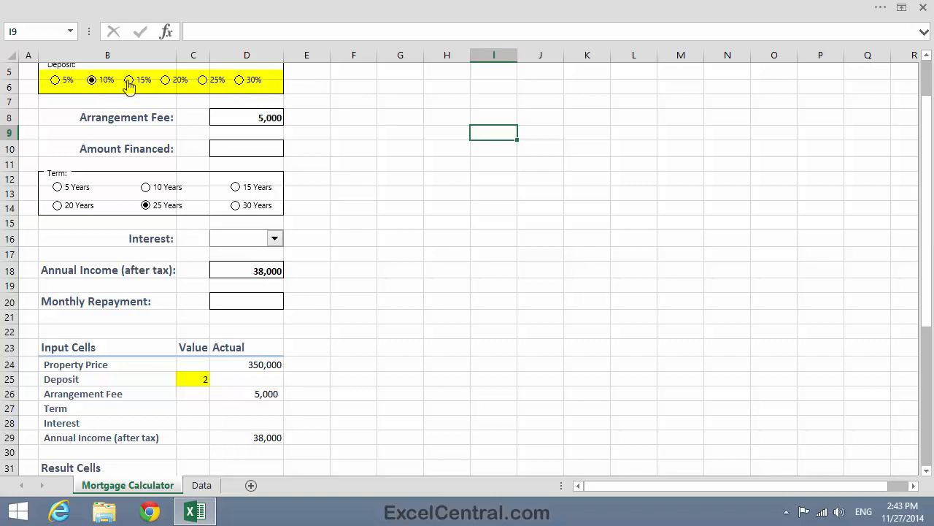
pyautogui.click(129, 81)
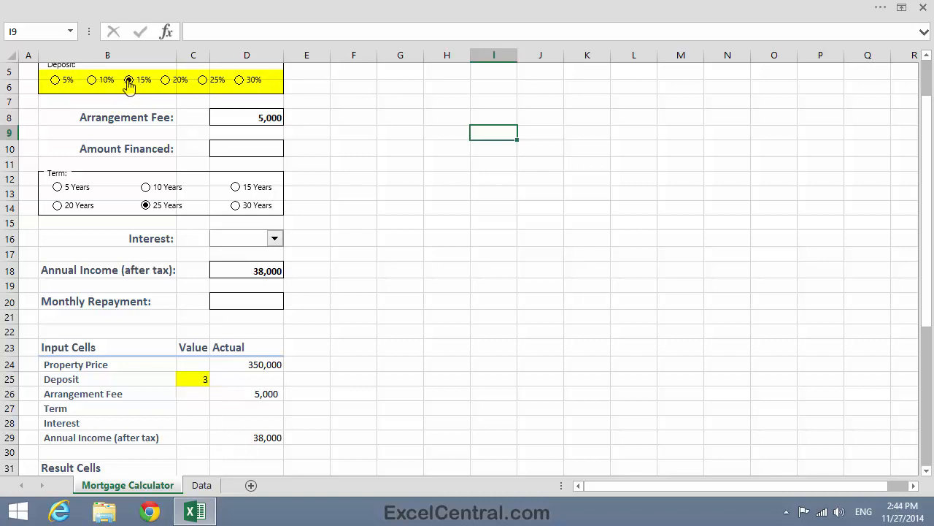
pyautogui.click(166, 80)
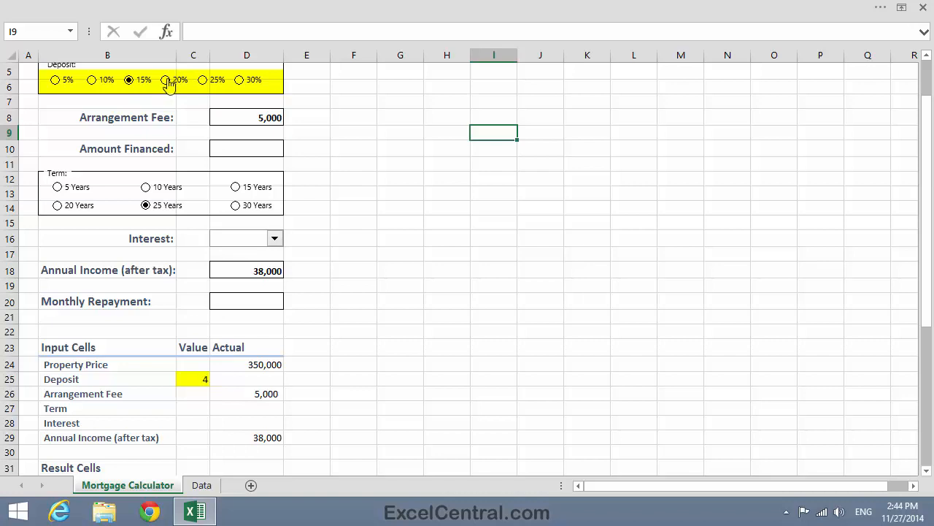
pyautogui.click(205, 80)
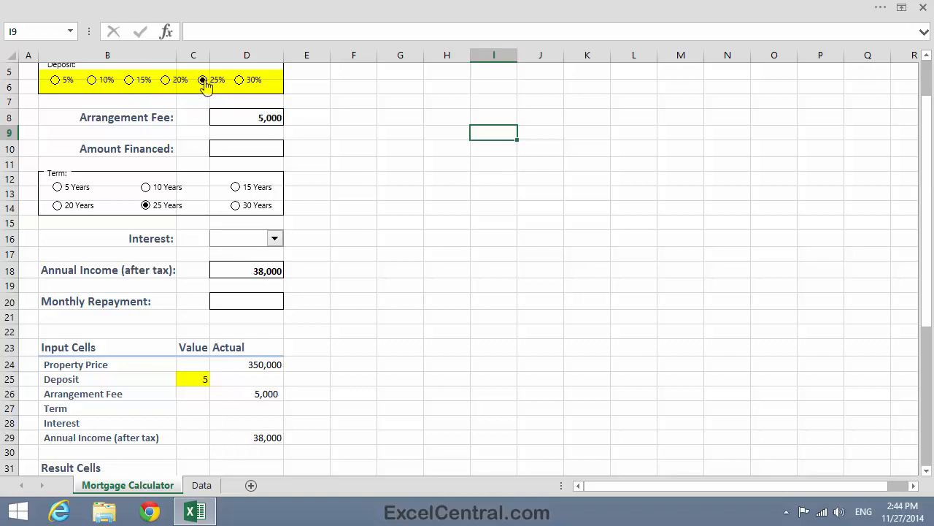
pyautogui.click(242, 82)
pyautogui.click(55, 80)
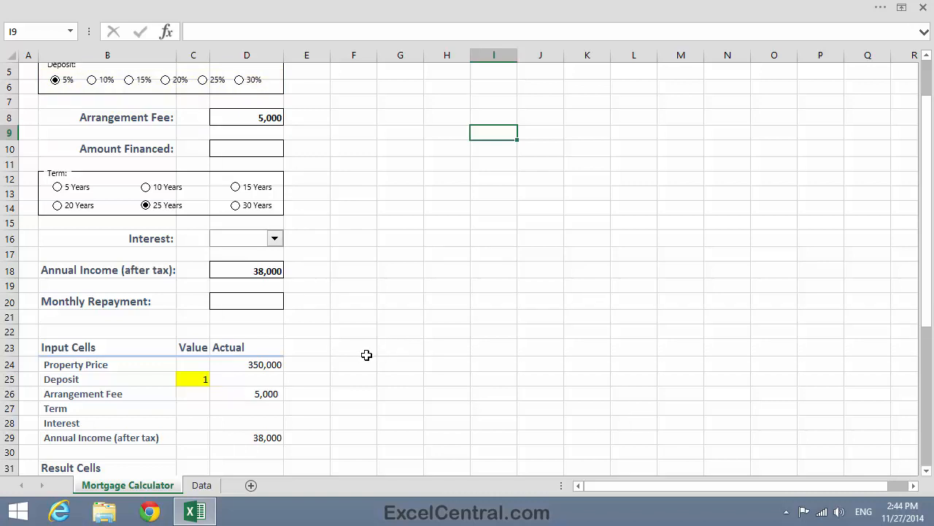
# Step: Enter a formula in D25 multiplying C25 by 5% for the deposit's actual value
pyautogui.click(249, 379)
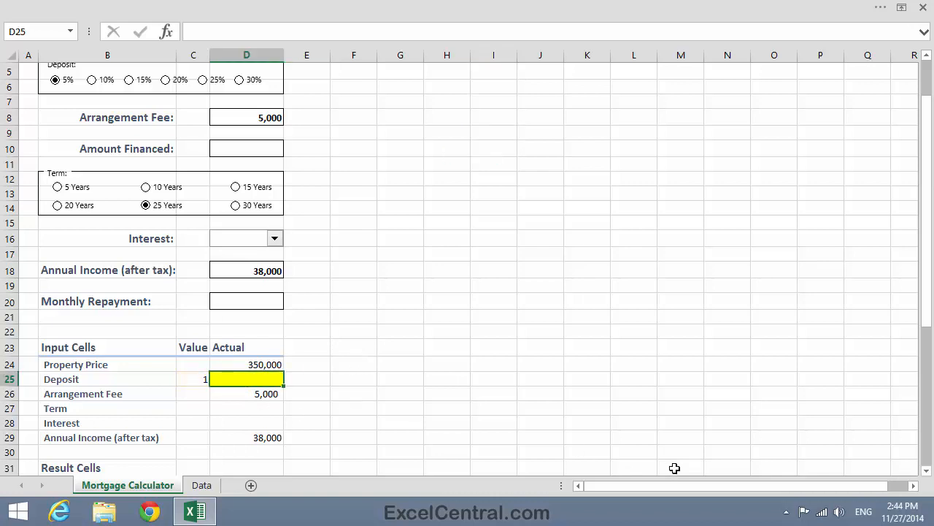
pyautogui.write('=')
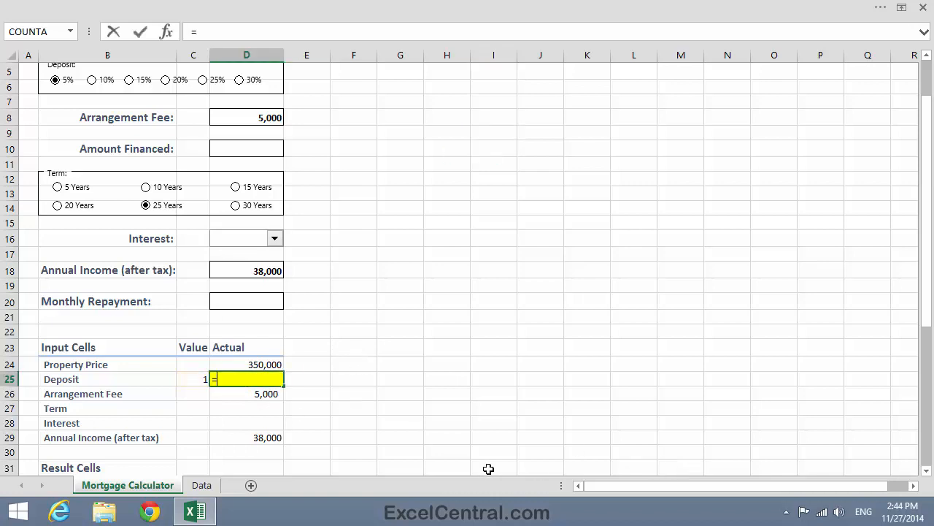
pyautogui.click(194, 379)
pyautogui.write('*')
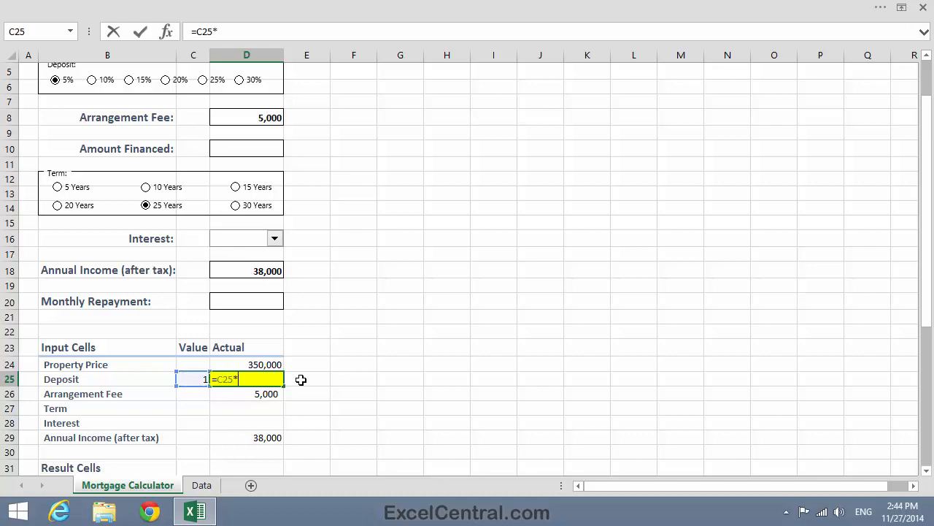
pyautogui.write('5%')
pyautogui.press('Return')
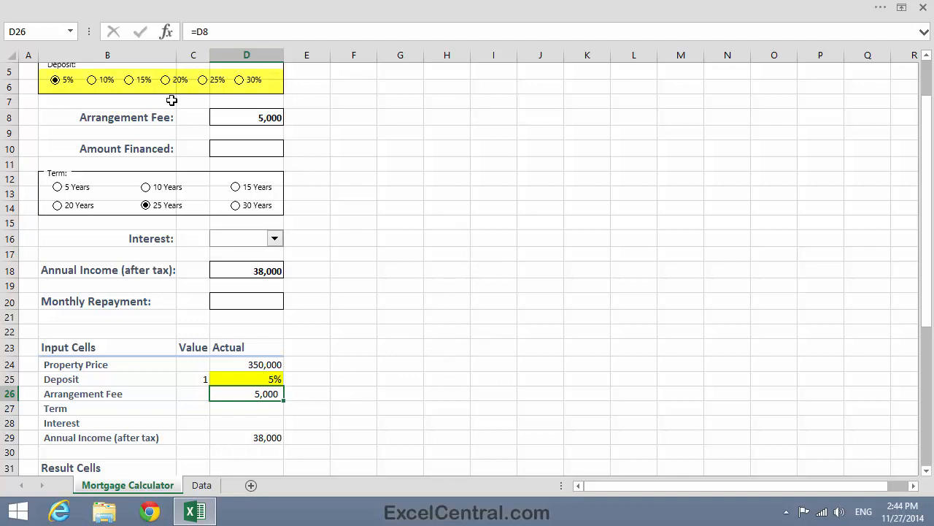
# Step: Select each deposit option in turn, ending on 30%
pyautogui.click(92, 80)
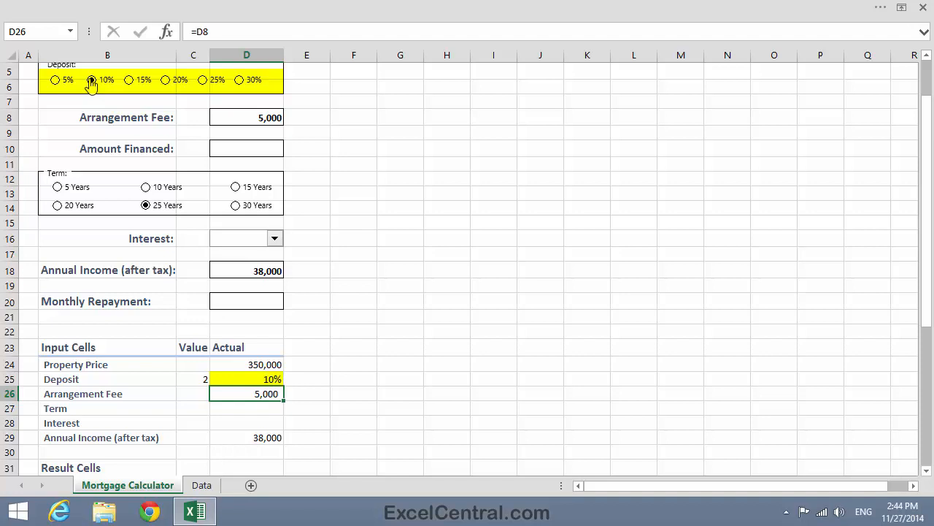
pyautogui.click(129, 80)
pyautogui.click(165, 81)
pyautogui.click(203, 81)
pyautogui.click(252, 80)
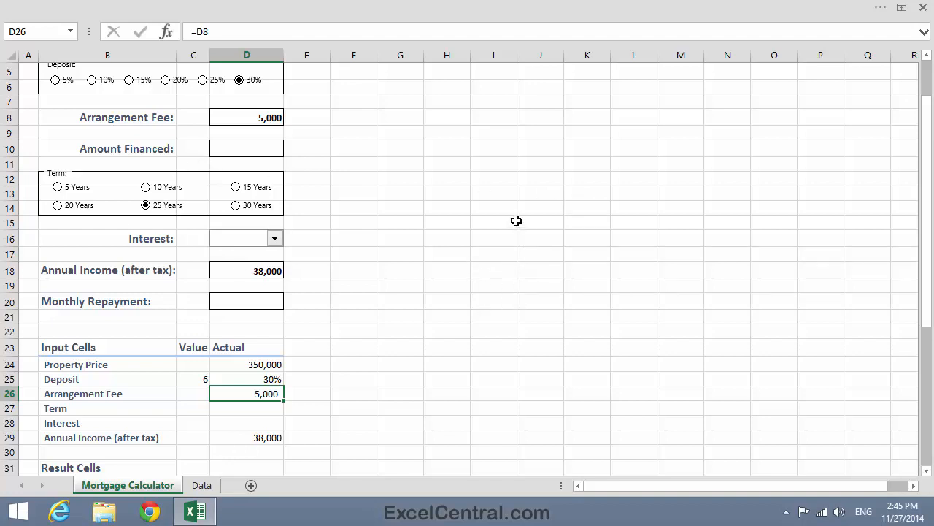
# Step: Set the cell link of the 5 Years term option button to $C$27
pyautogui.rightClick(61, 187)
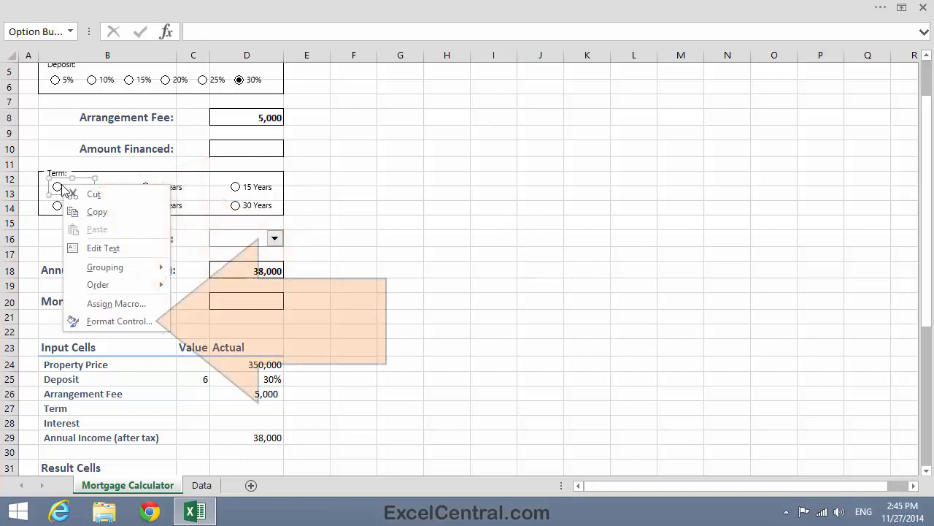
pyautogui.click(108, 322)
pyautogui.click(552, 264)
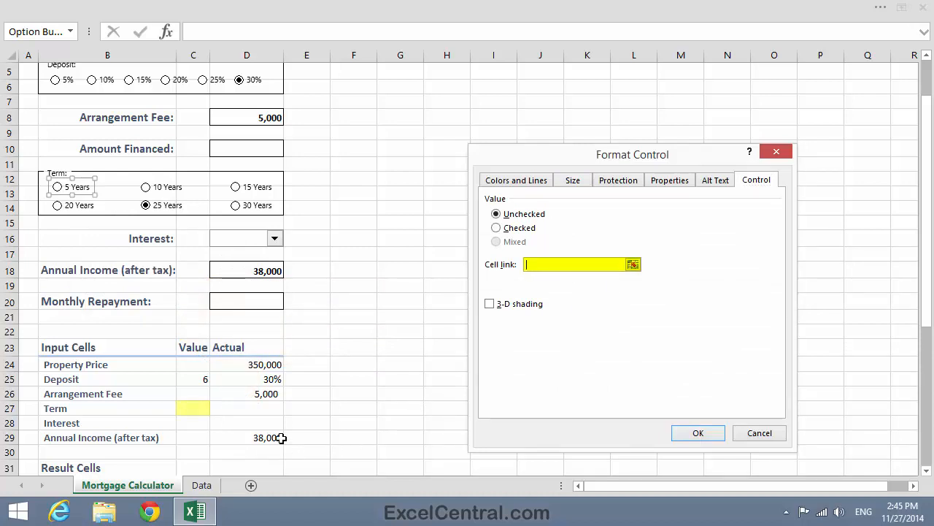
pyautogui.click(194, 409)
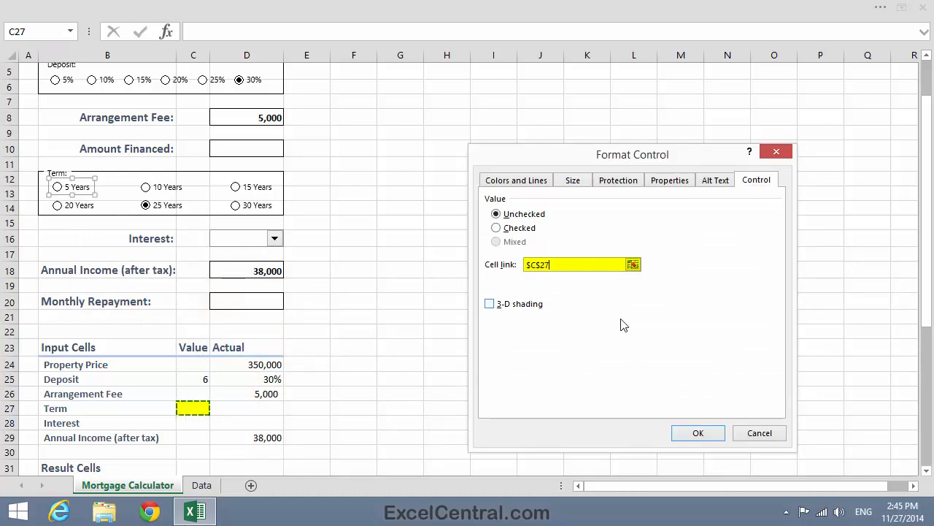
pyautogui.click(699, 432)
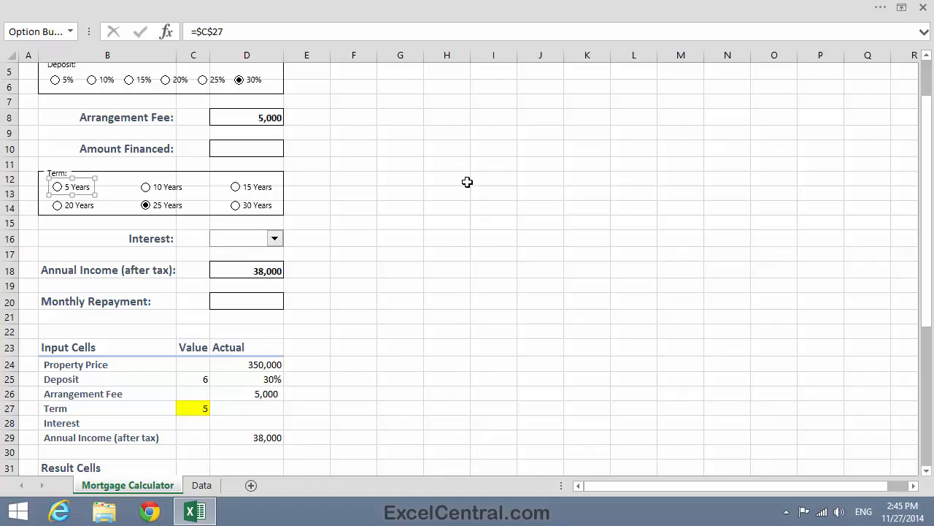
pyautogui.click(409, 194)
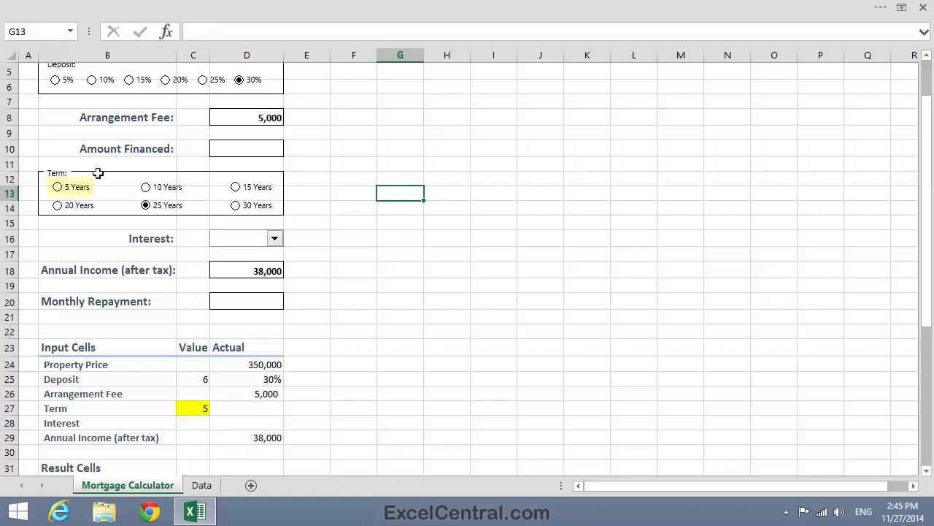
# Step: Try each term option button in turn, finishing on 5 Years
pyautogui.click(59, 189)
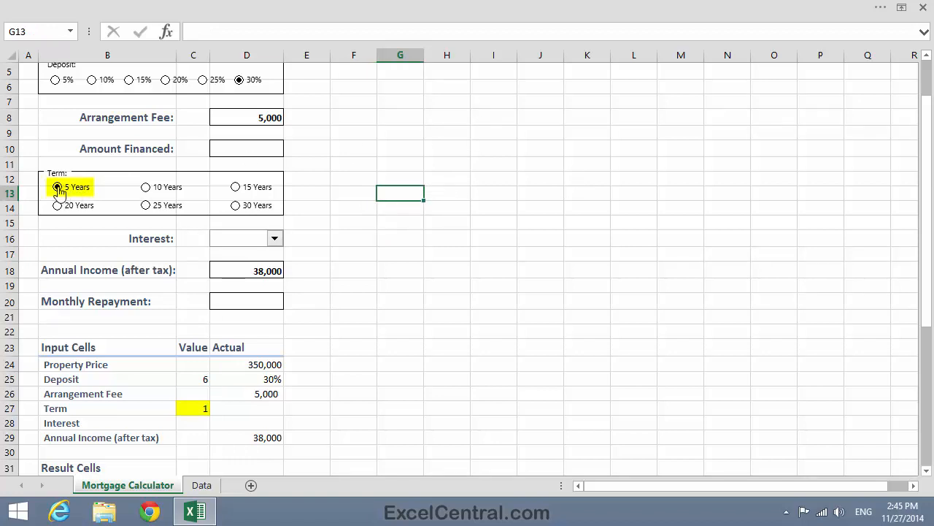
pyautogui.click(146, 189)
pyautogui.click(235, 188)
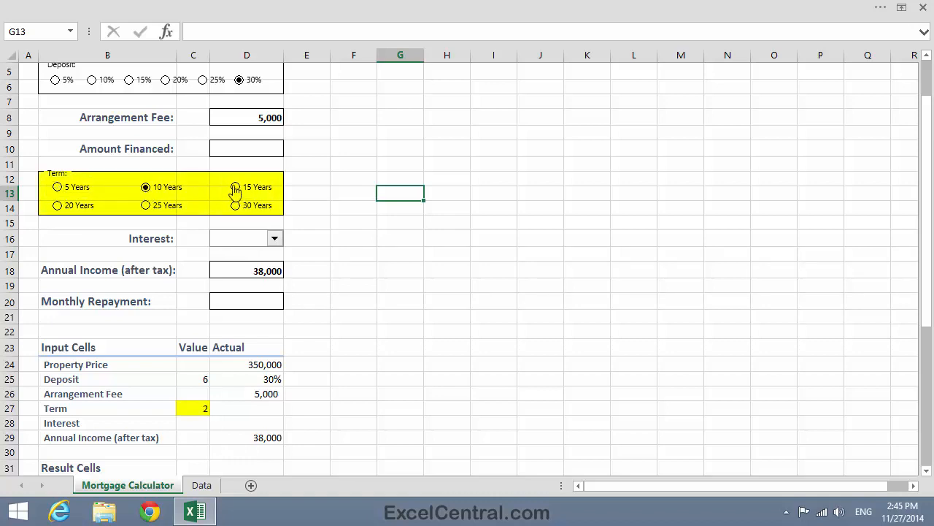
pyautogui.click(56, 206)
pyautogui.click(146, 206)
pyautogui.click(235, 205)
pyautogui.click(58, 187)
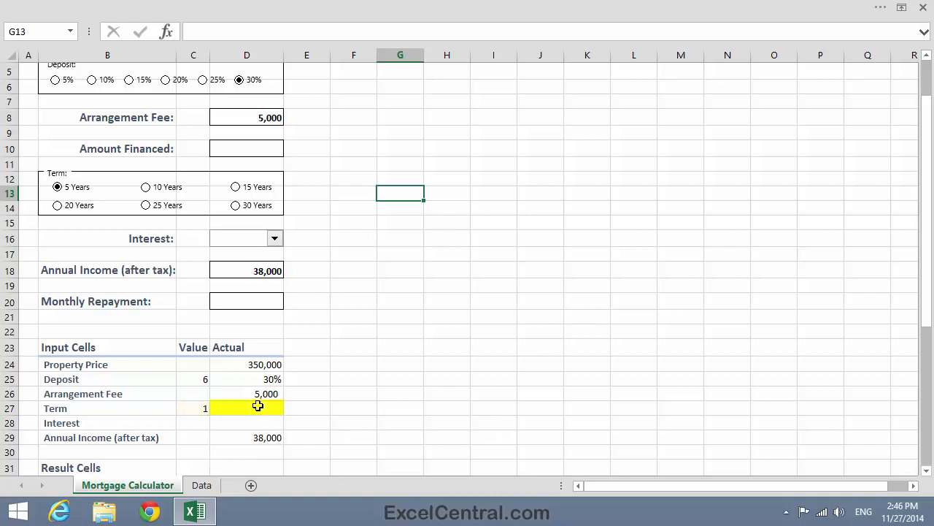
# Step: Enter a formula in D27 multiplying C27 by 5 for the term's actual number of years
pyautogui.click(257, 406)
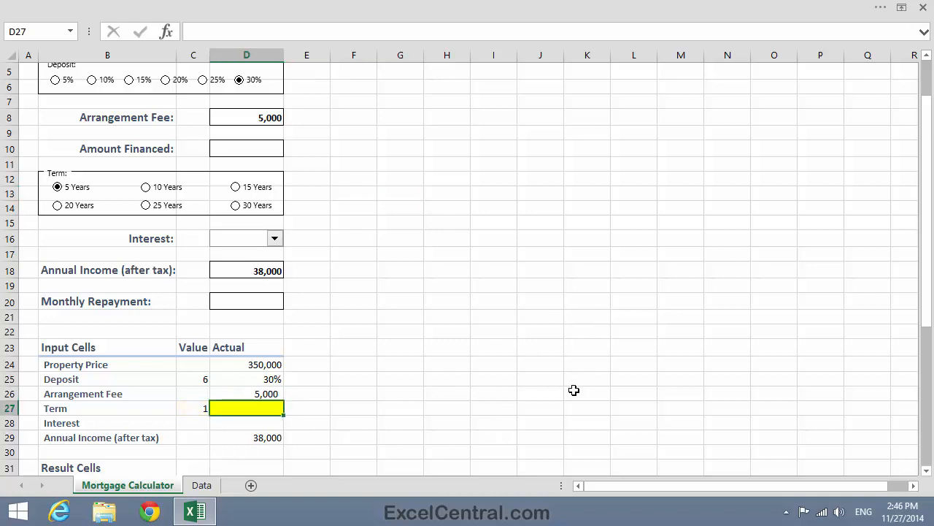
pyautogui.write('=')
pyautogui.click(190, 409)
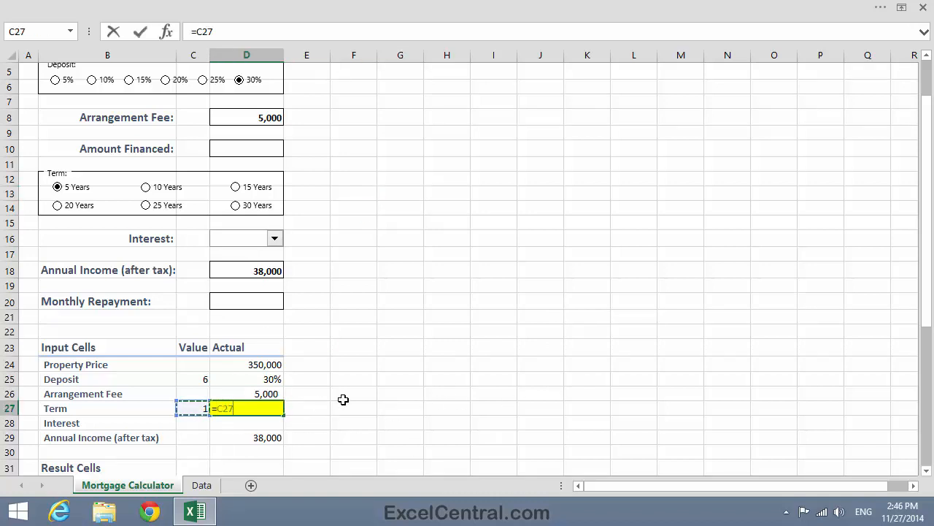
pyautogui.write('*5')
pyautogui.press('Return')
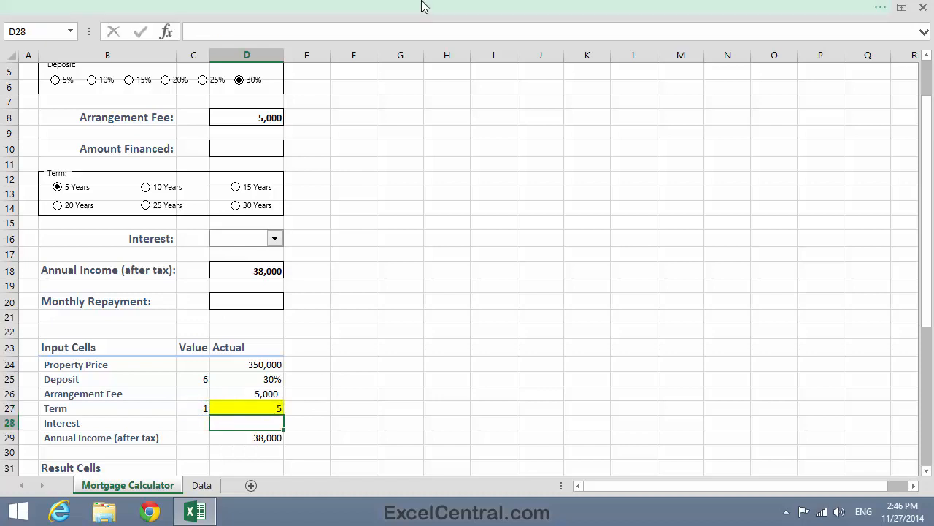
# Step: Select each term option in turn, ending on 30 Years
pyautogui.click(146, 189)
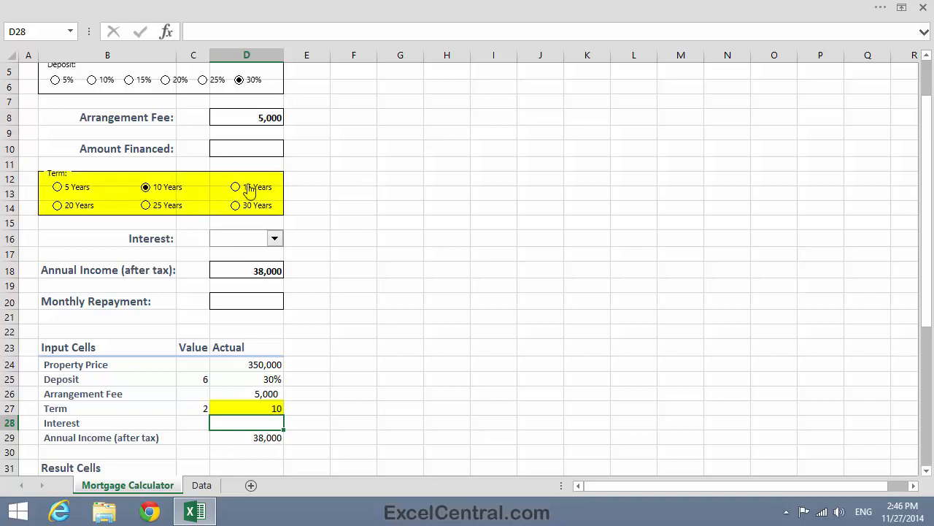
pyautogui.click(236, 187)
pyautogui.click(58, 205)
pyautogui.click(146, 205)
pyautogui.click(236, 205)
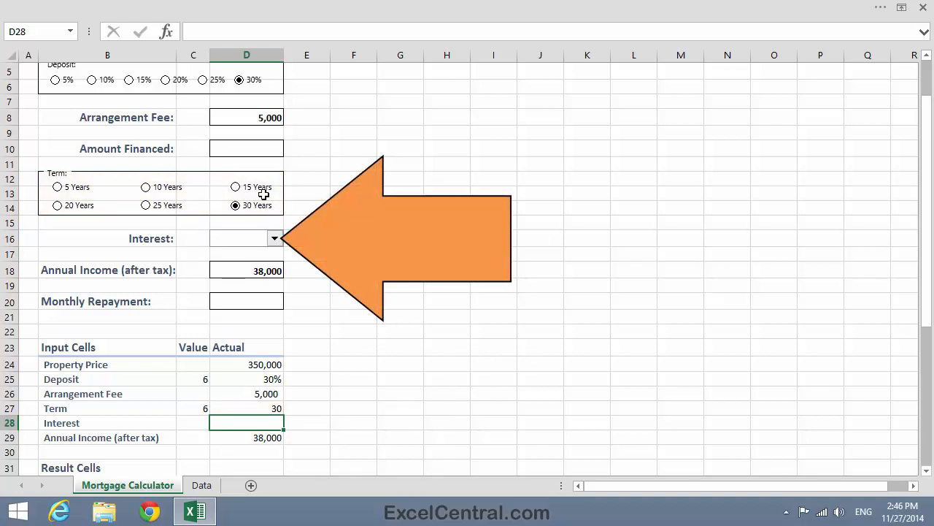
# Step: Set the cell link of the Interest drop-down to $C$28
pyautogui.click(275, 239)
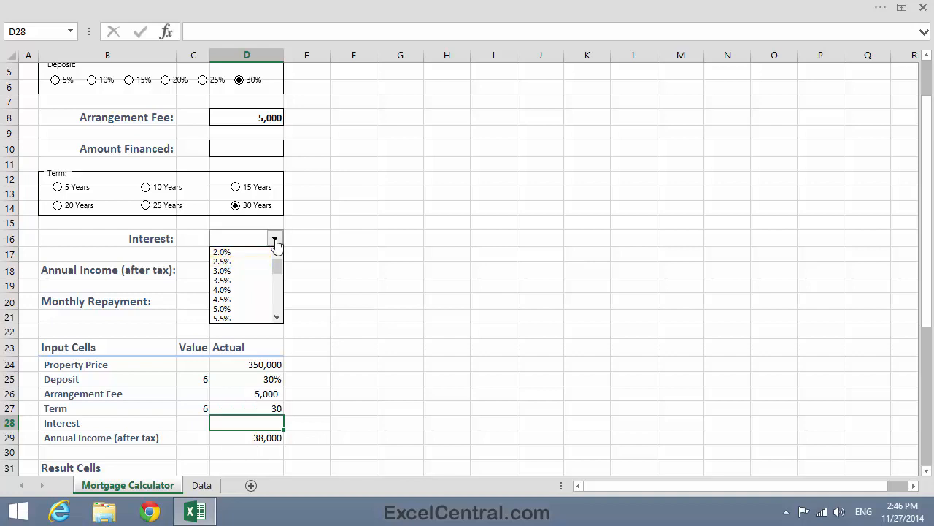
pyautogui.click(478, 216)
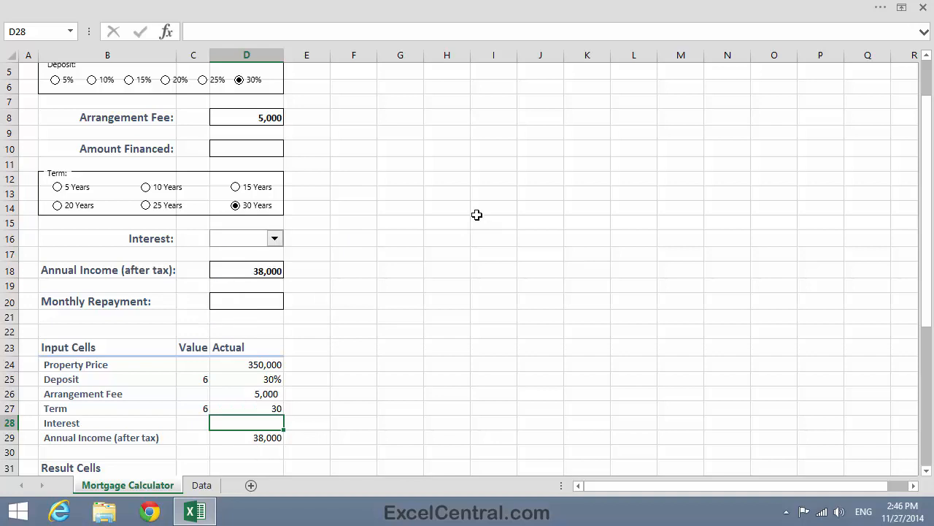
pyautogui.rightClick(242, 245)
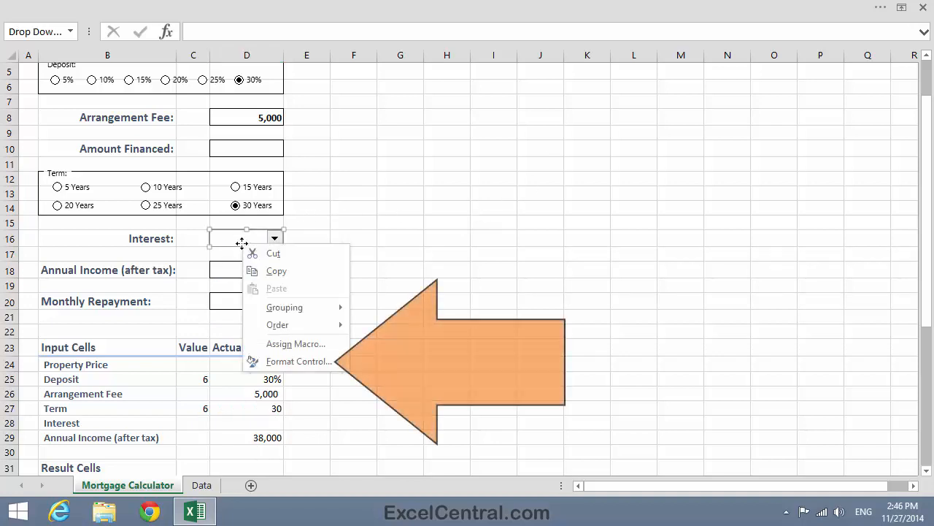
pyautogui.click(299, 362)
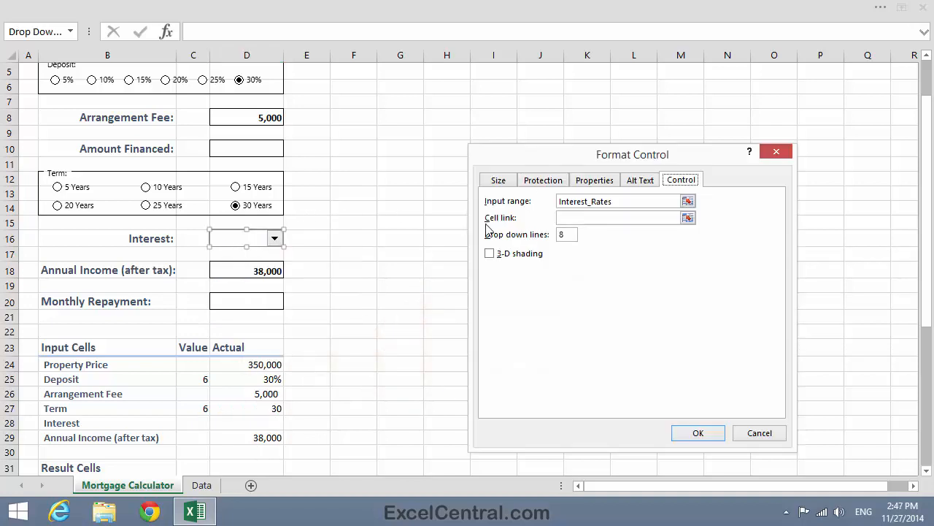
pyautogui.click(577, 217)
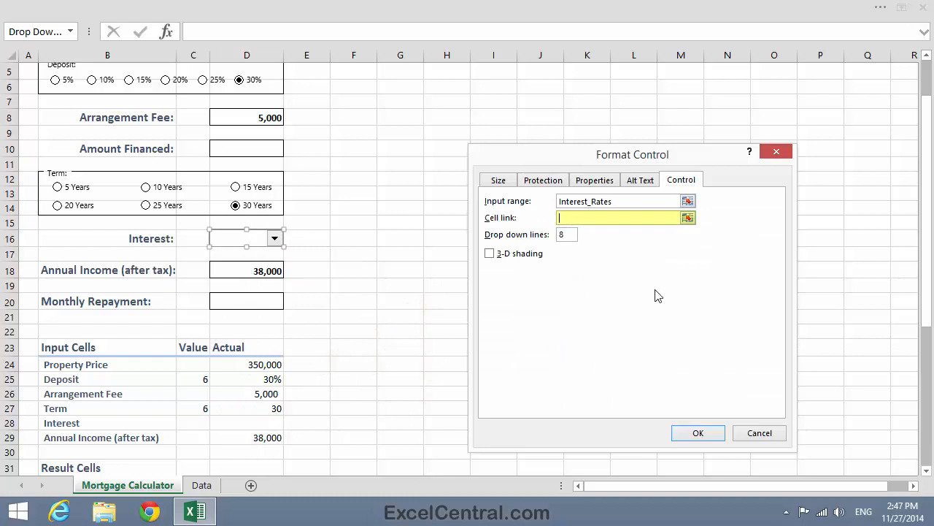
pyautogui.click(195, 422)
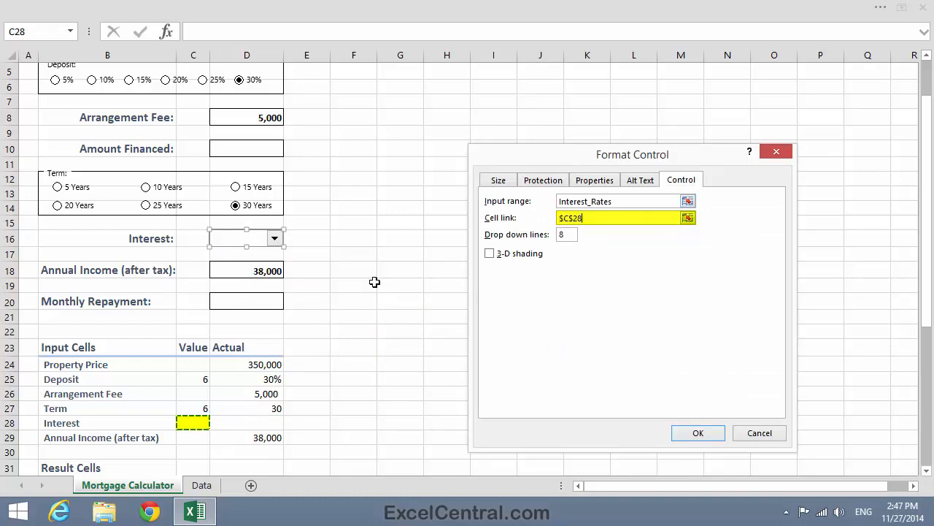
pyautogui.click(709, 434)
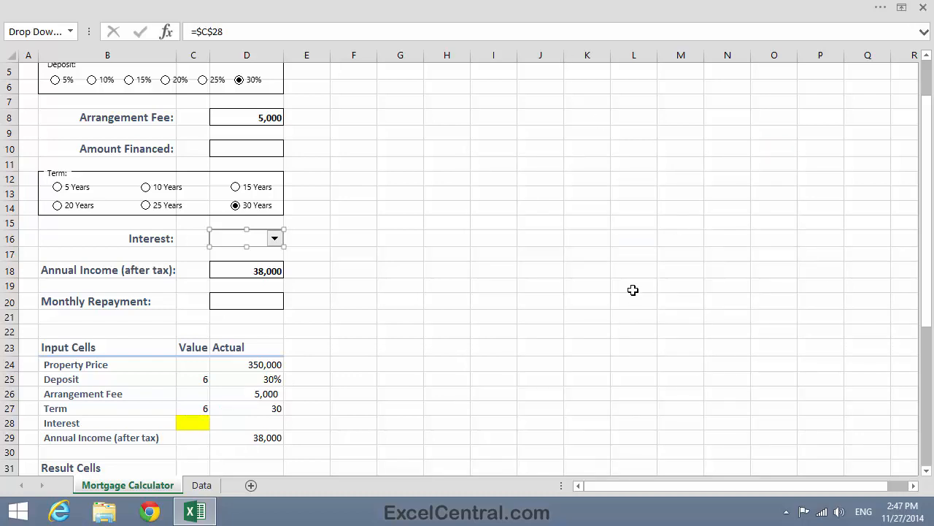
pyautogui.click(532, 182)
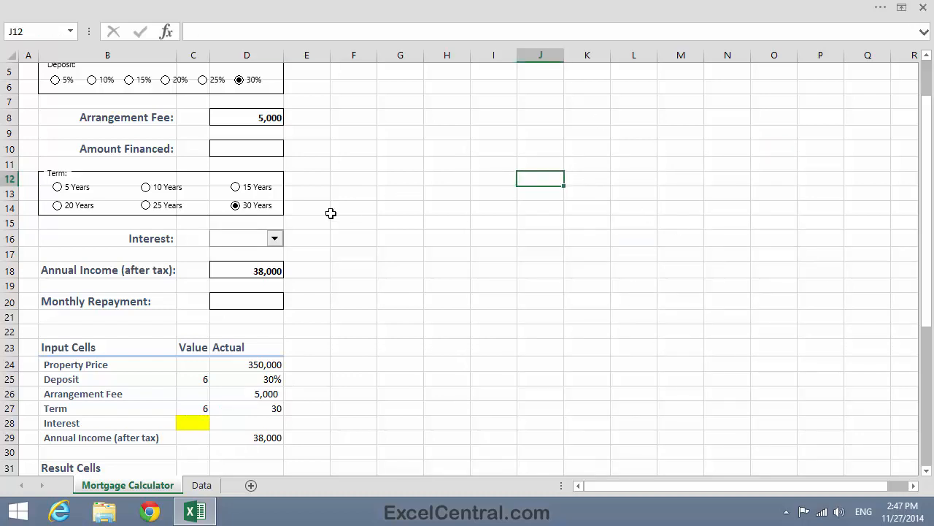
# Step: Pick several rates from the Interest drop-down in turn, ending on 2.0%
pyautogui.click(276, 240)
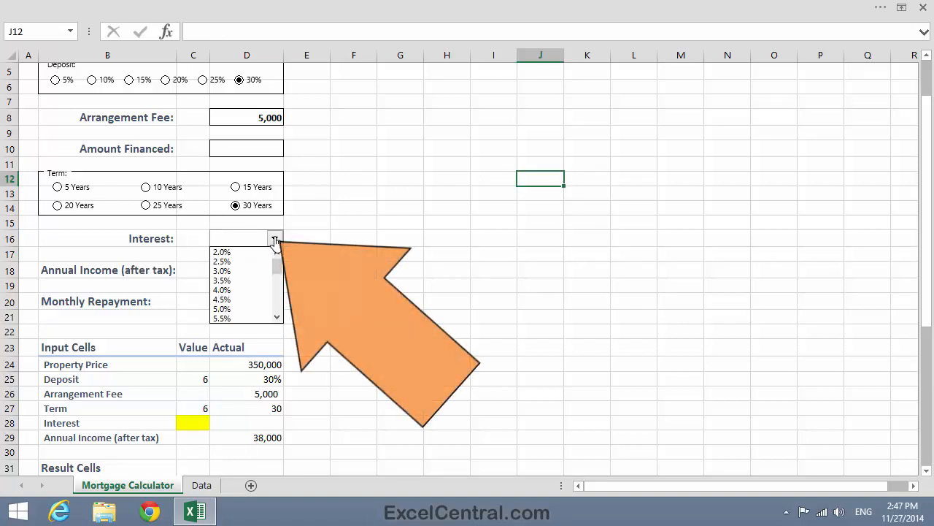
pyautogui.click(223, 252)
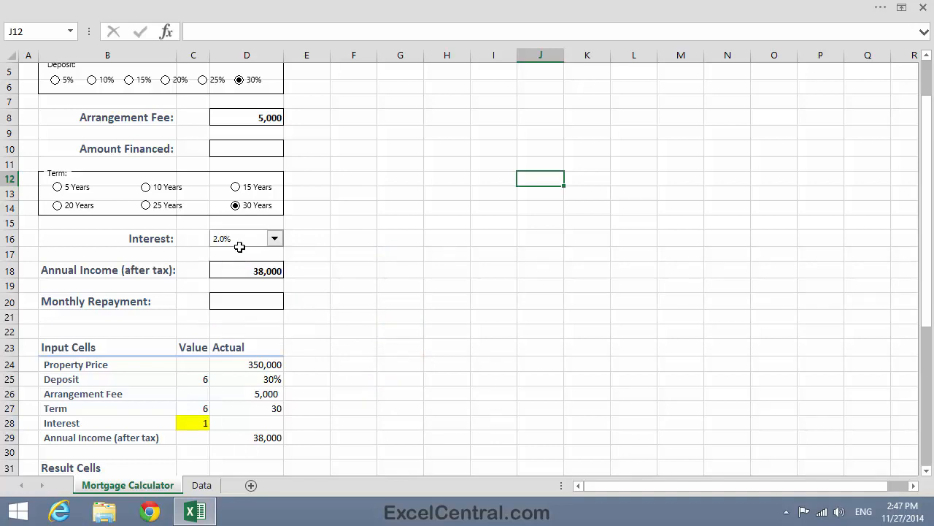
pyautogui.click(275, 239)
pyautogui.click(233, 261)
pyautogui.click(275, 239)
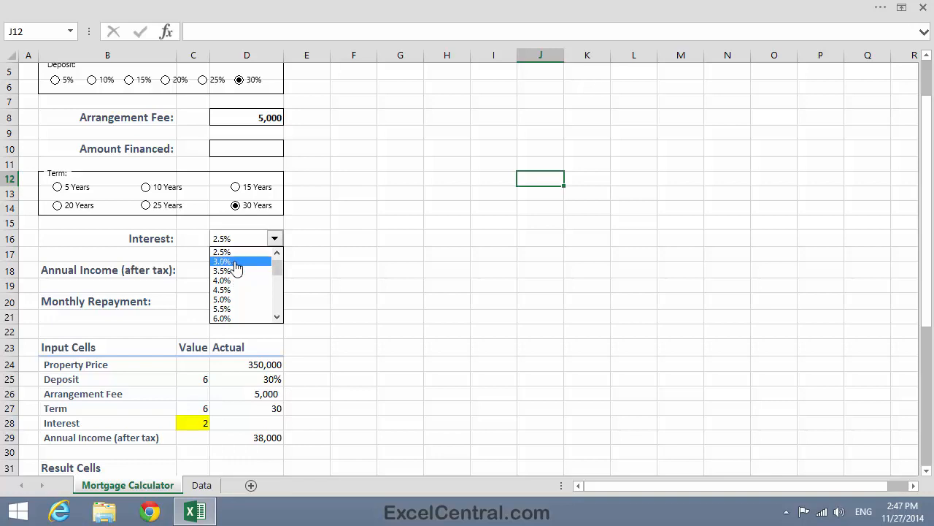
pyautogui.click(236, 267)
pyautogui.click(276, 240)
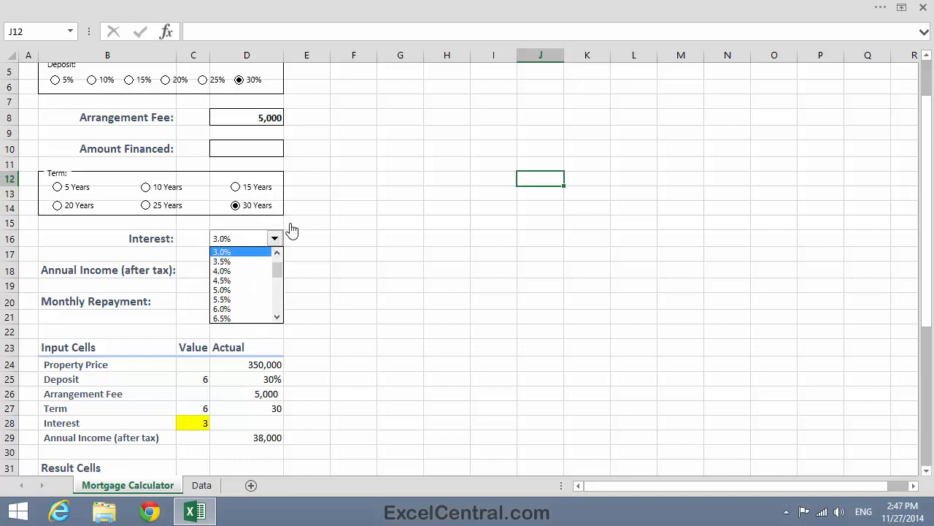
pyautogui.click(230, 253)
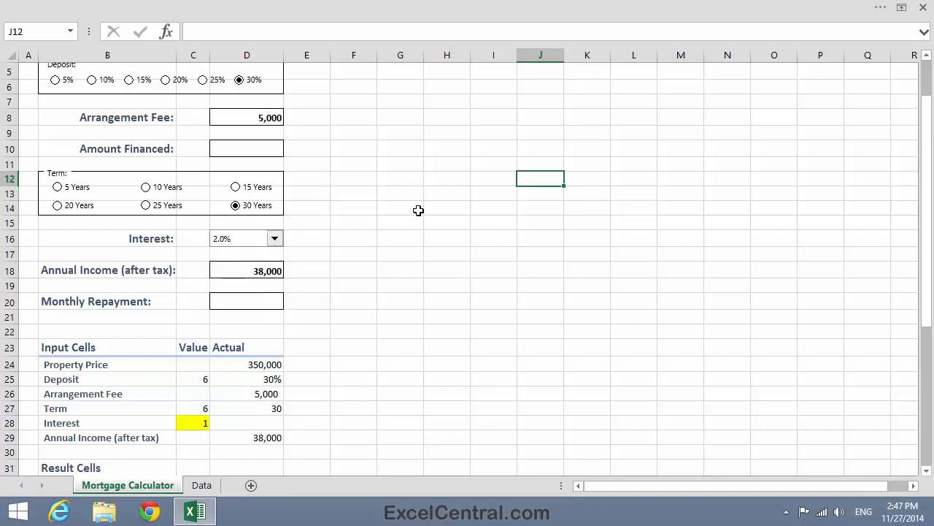
pyautogui.click(277, 243)
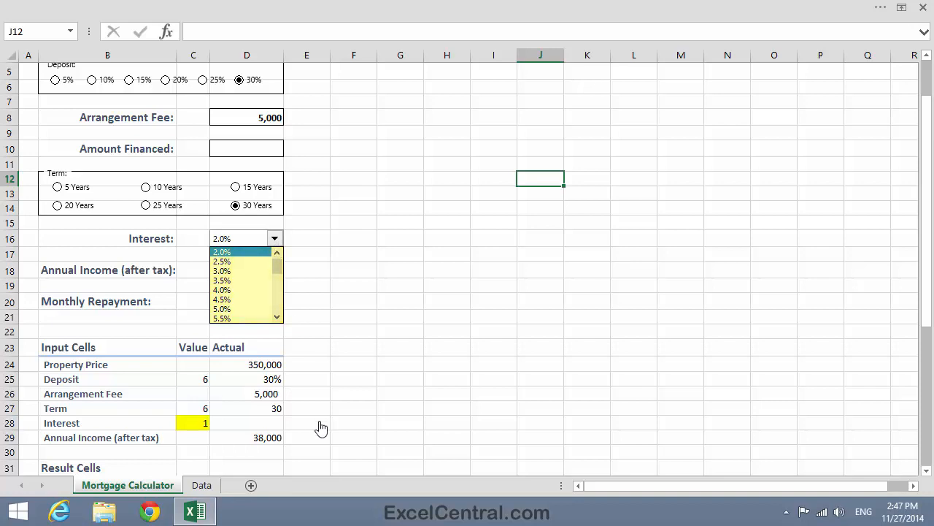
# Step: Enter a formula in D28 converting C28 to a rate: =C28*0.5%+1.5%
pyautogui.click(245, 422)
pyautogui.click(239, 422)
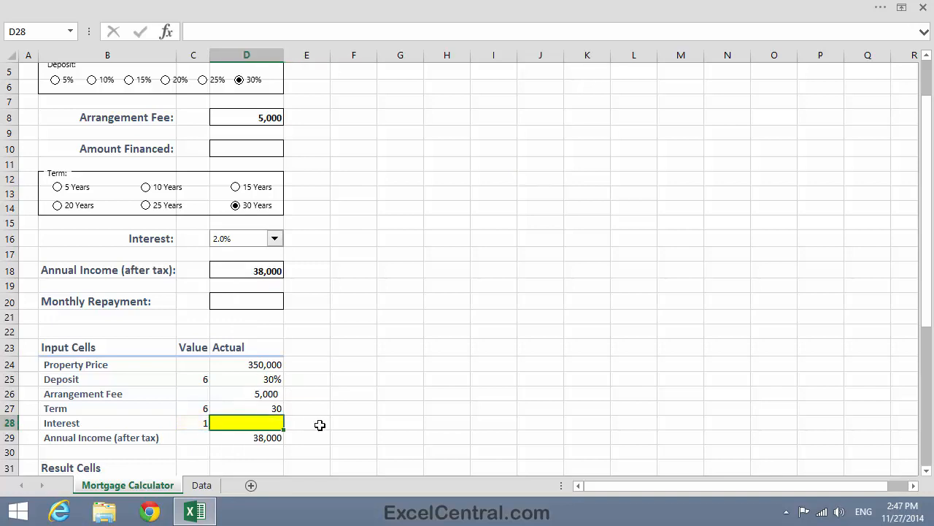
pyautogui.write('=')
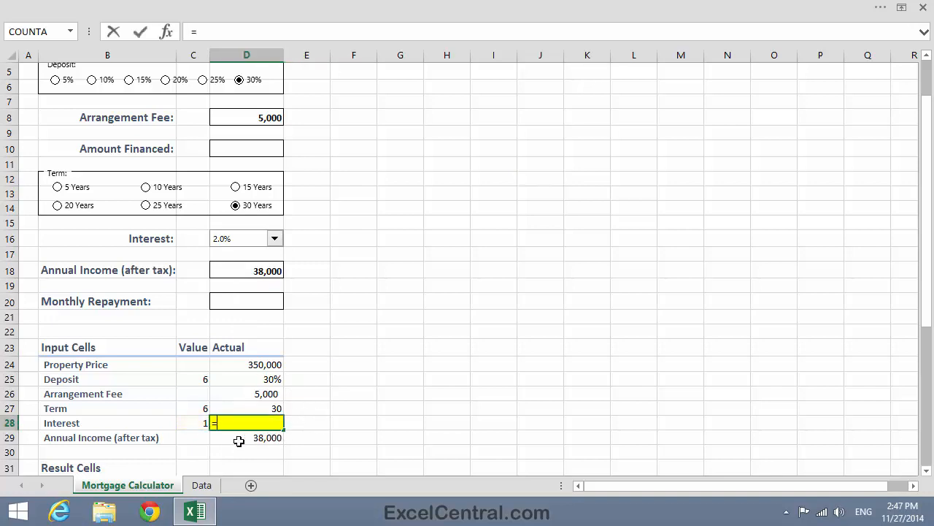
pyautogui.click(192, 422)
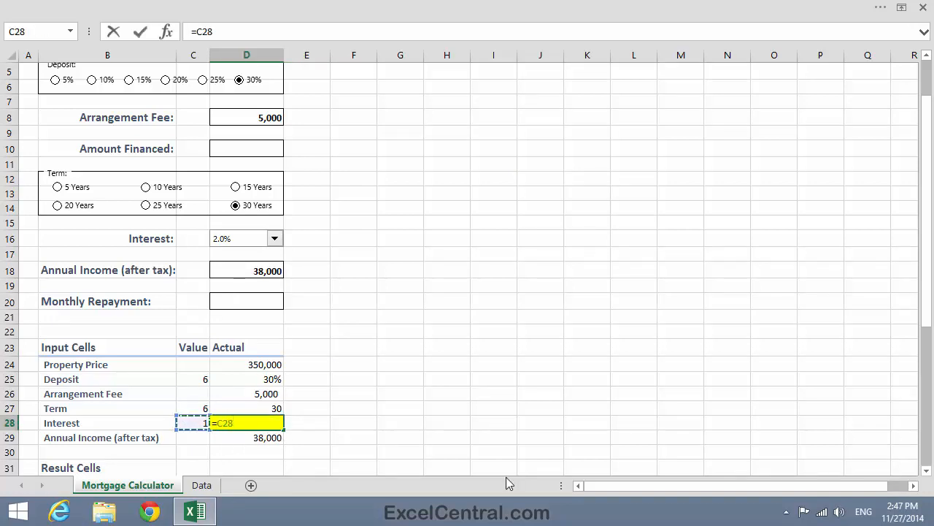
pyautogui.write('*0.5%')
pyautogui.write('+1')
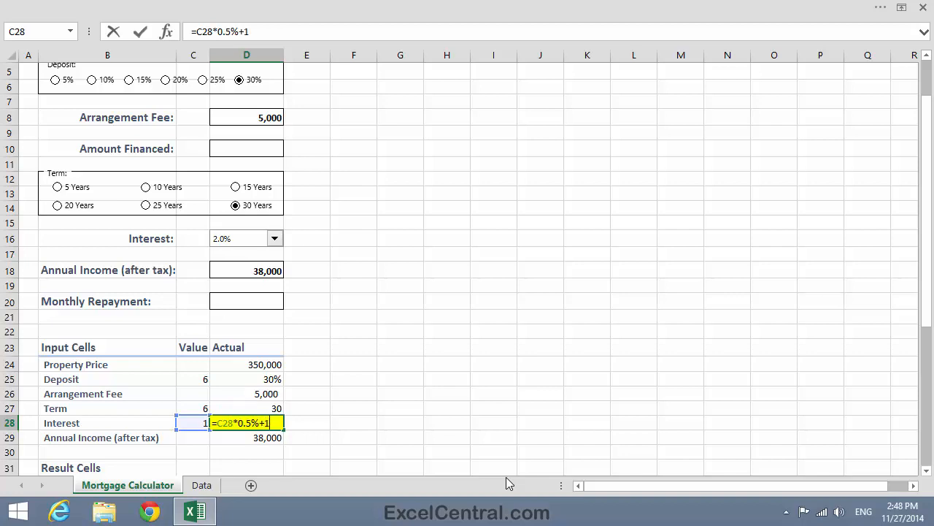
pyautogui.write('.5%')
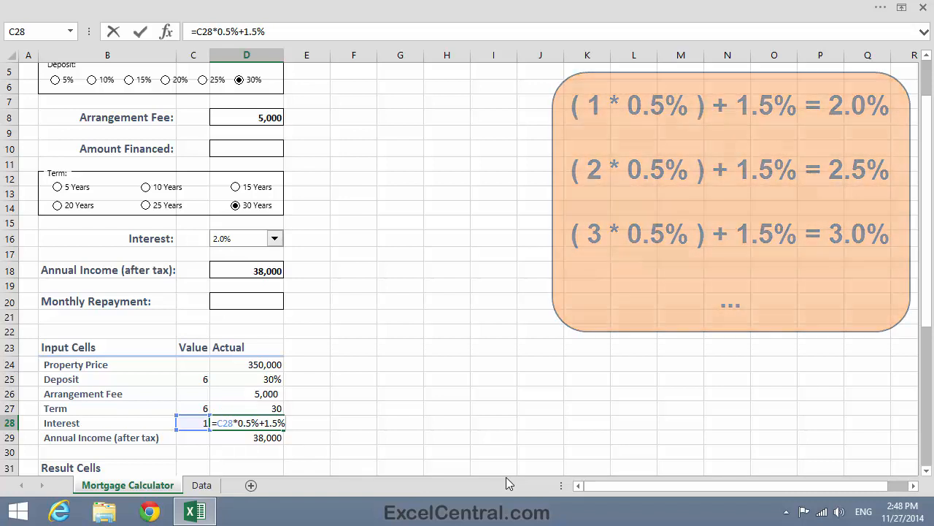
pyautogui.press('Return')
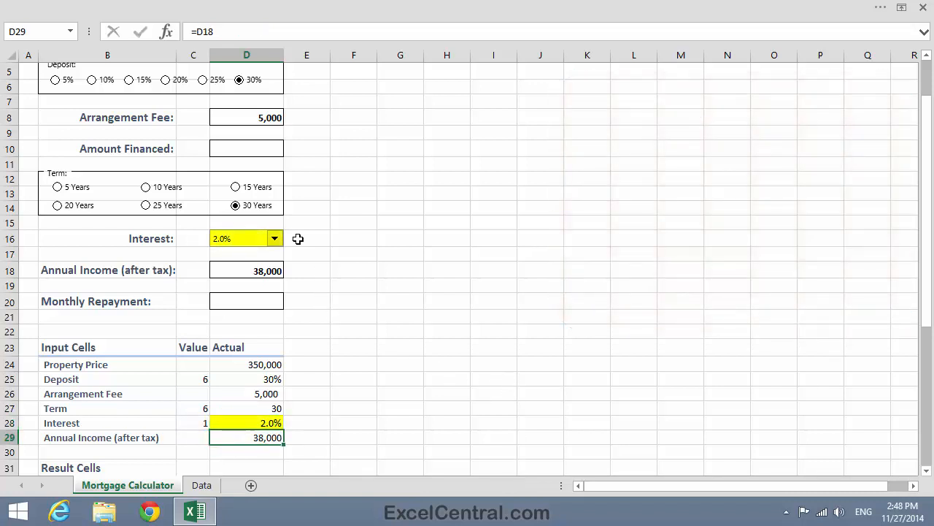
# Step: Pick 2.5% and then 5.5% from the Interest drop-down to test the linked rate cells
pyautogui.click(276, 239)
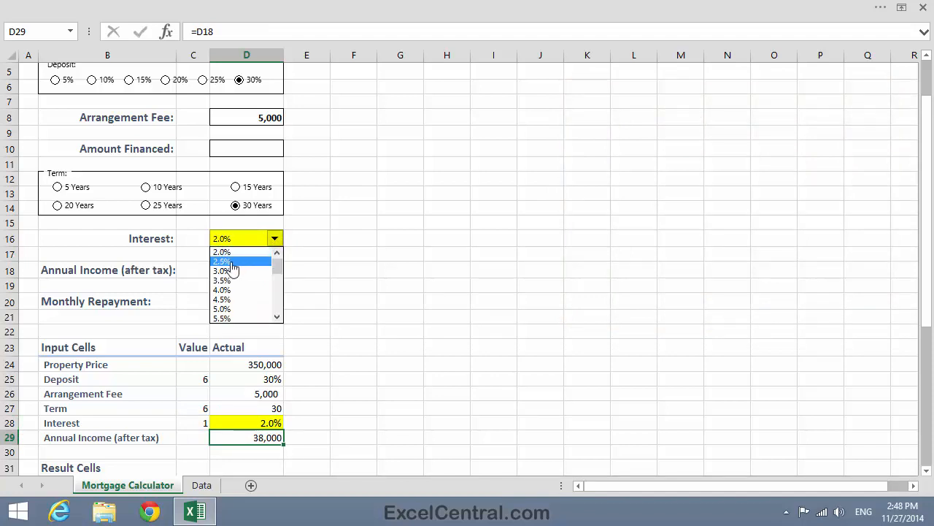
pyautogui.click(231, 264)
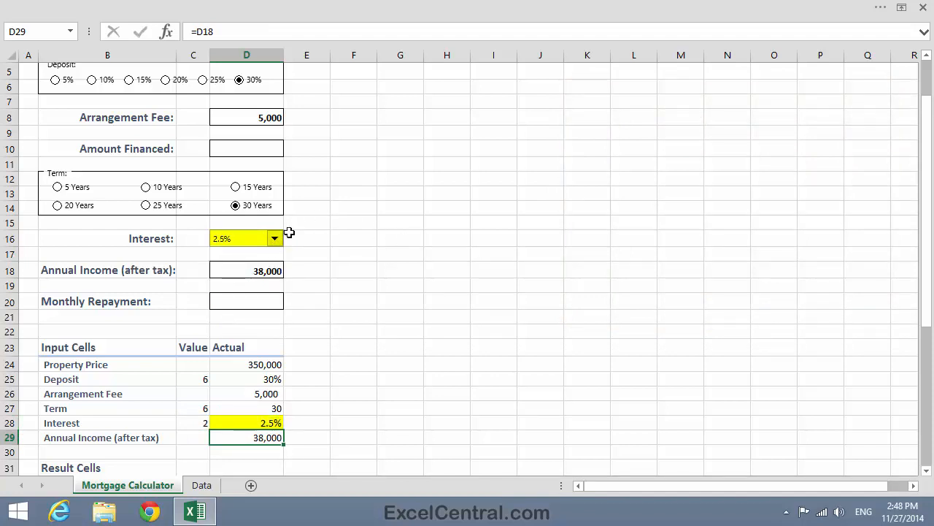
pyautogui.click(275, 239)
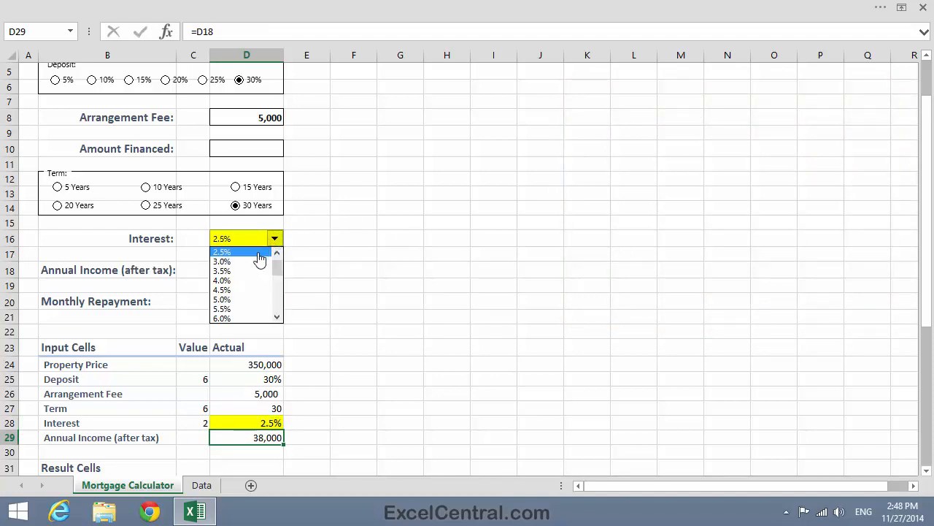
pyautogui.click(244, 310)
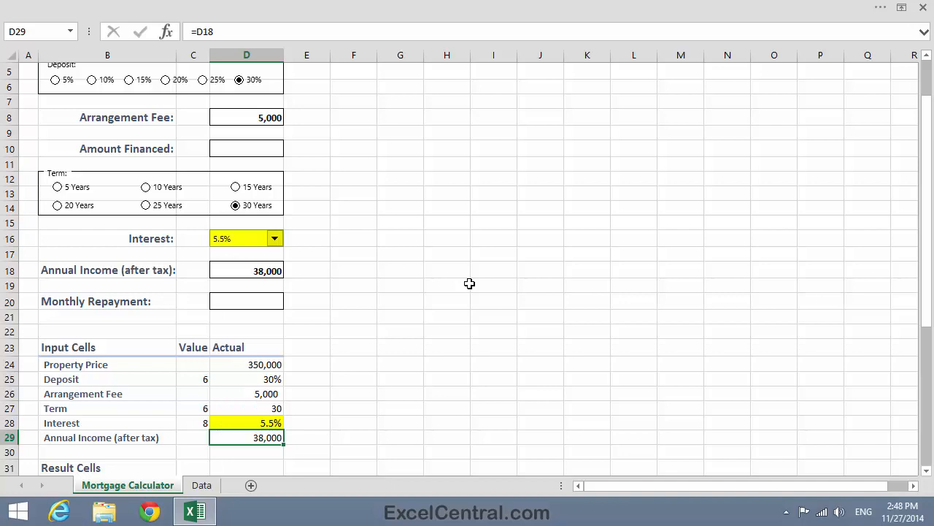
pyautogui.click(358, 207)
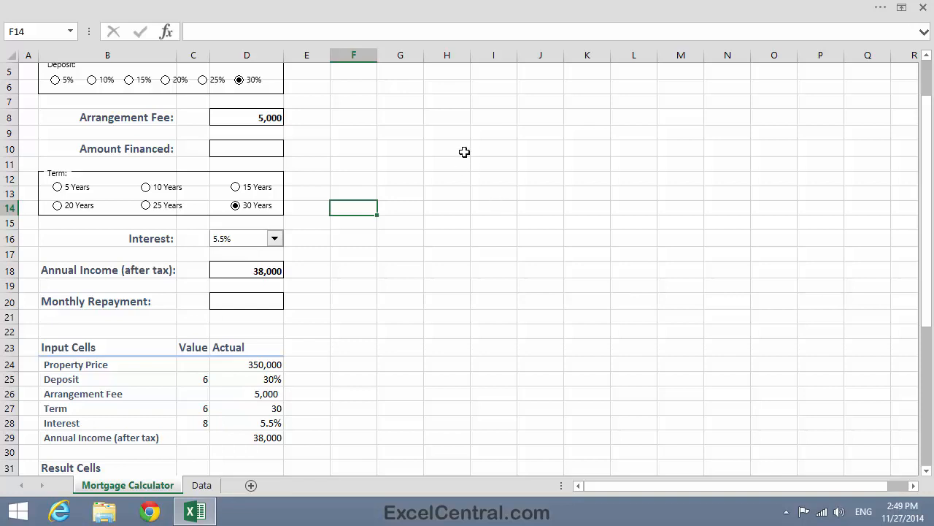
# Step: Set the ribbon display option to show both tabs and commands
pyautogui.click(904, 9)
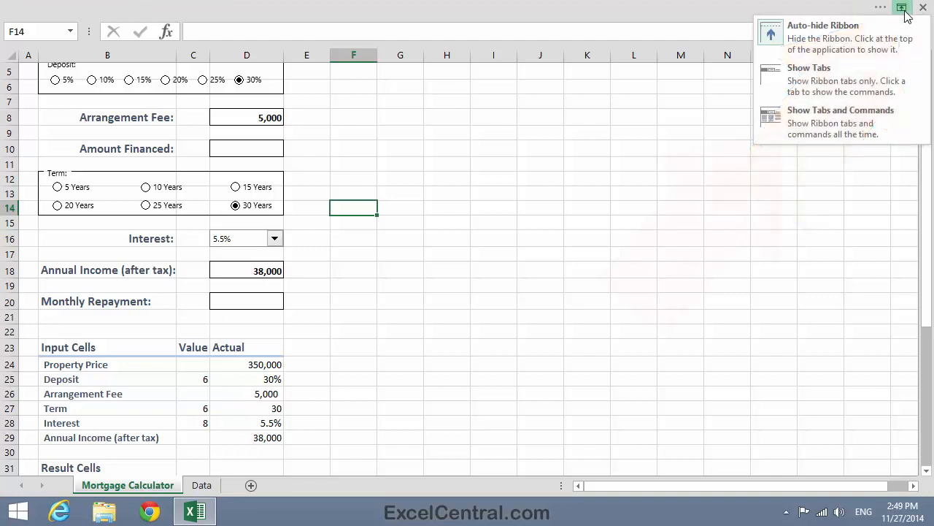
pyautogui.click(827, 124)
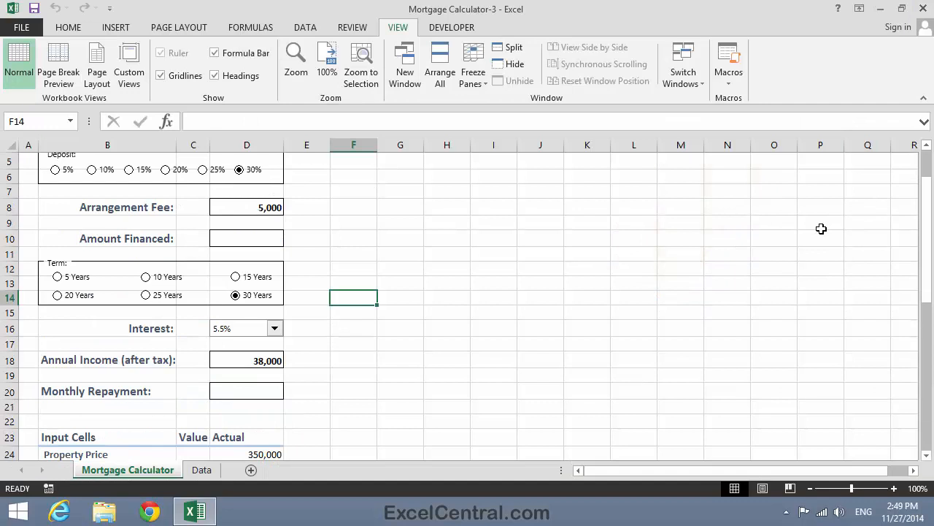
# Step: Save the workbook as Mortgage Calculator-4 in the Excel 2013 Expert Skills folder
pyautogui.click(21, 27)
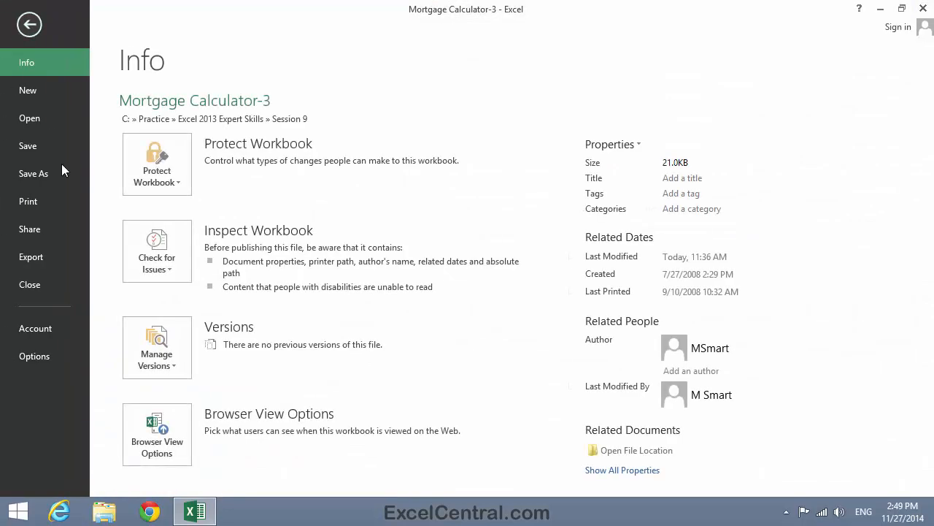
pyautogui.click(51, 178)
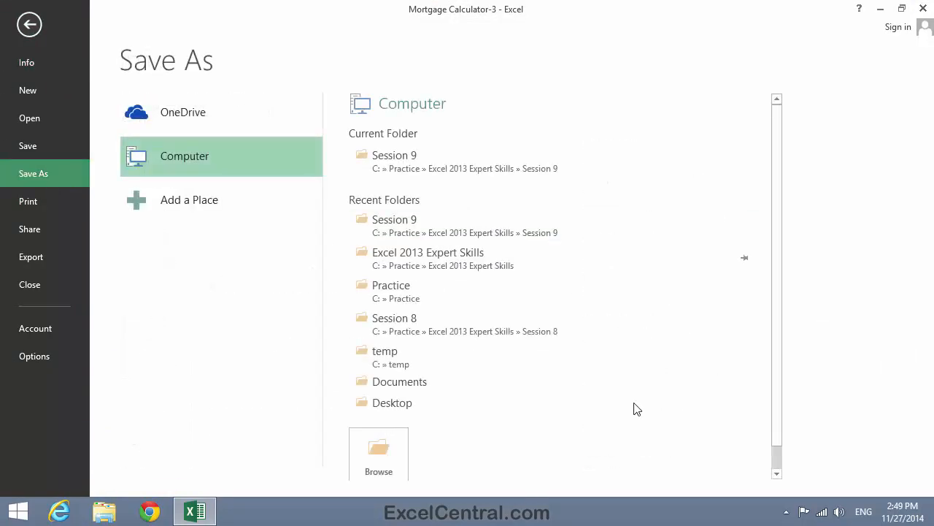
pyautogui.click(386, 458)
pyautogui.click(194, 331)
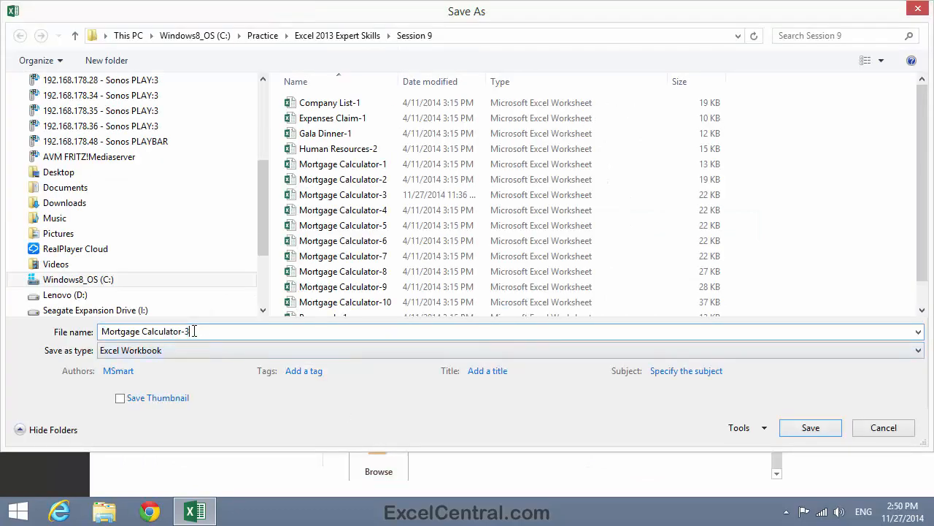
pyautogui.press('BackSpace')
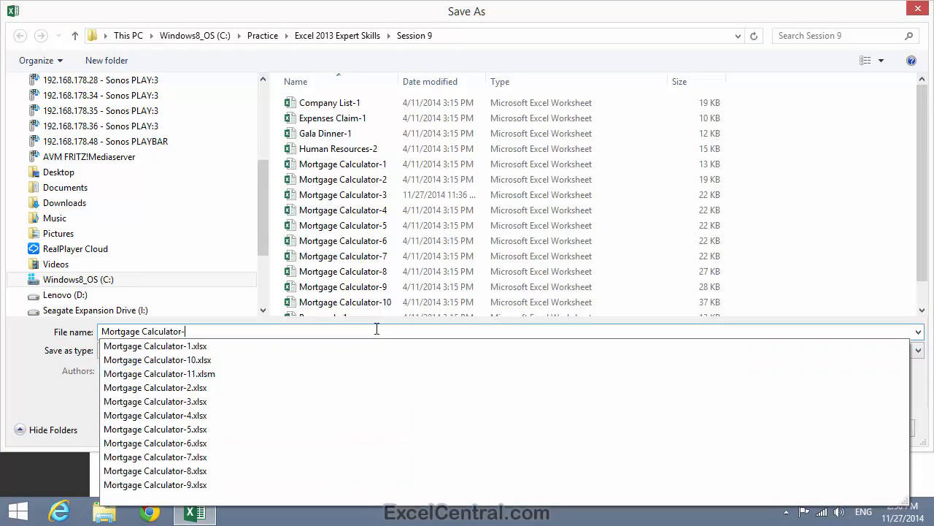
pyautogui.write('4')
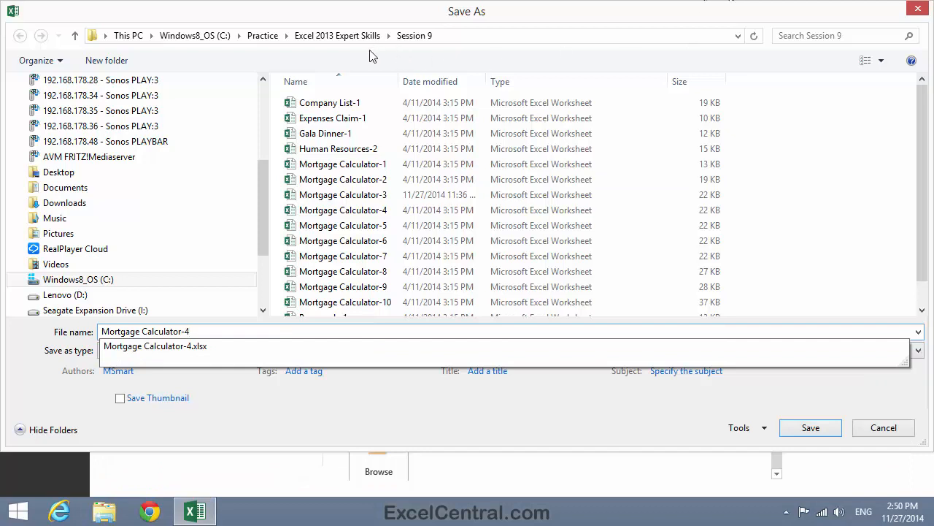
pyautogui.click(346, 36)
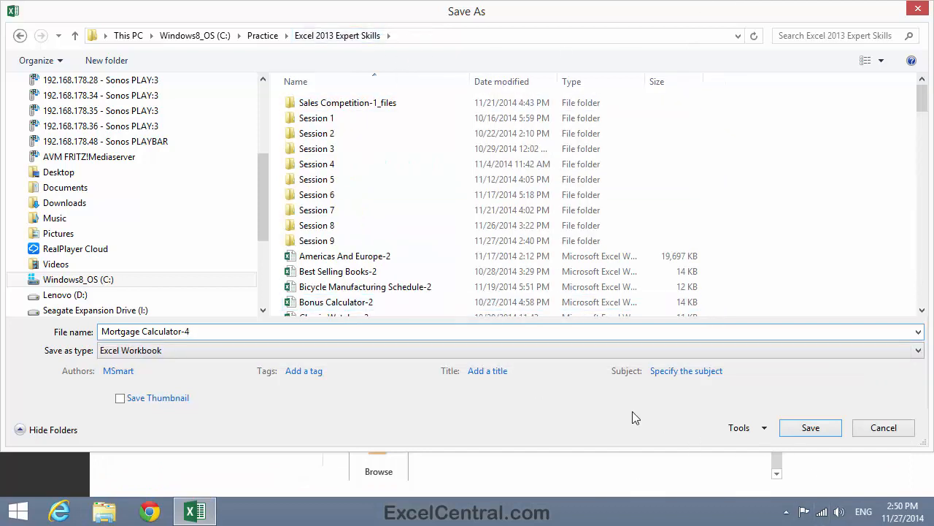
pyautogui.click(810, 428)
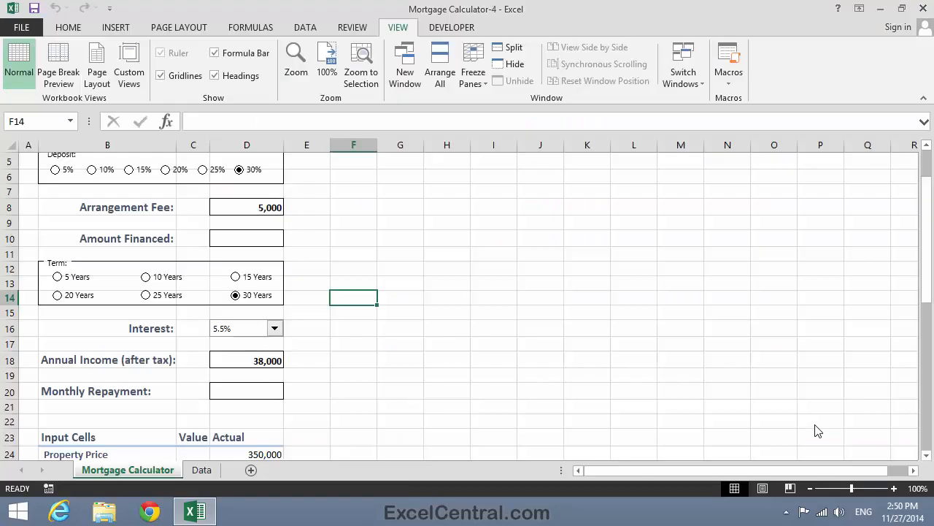